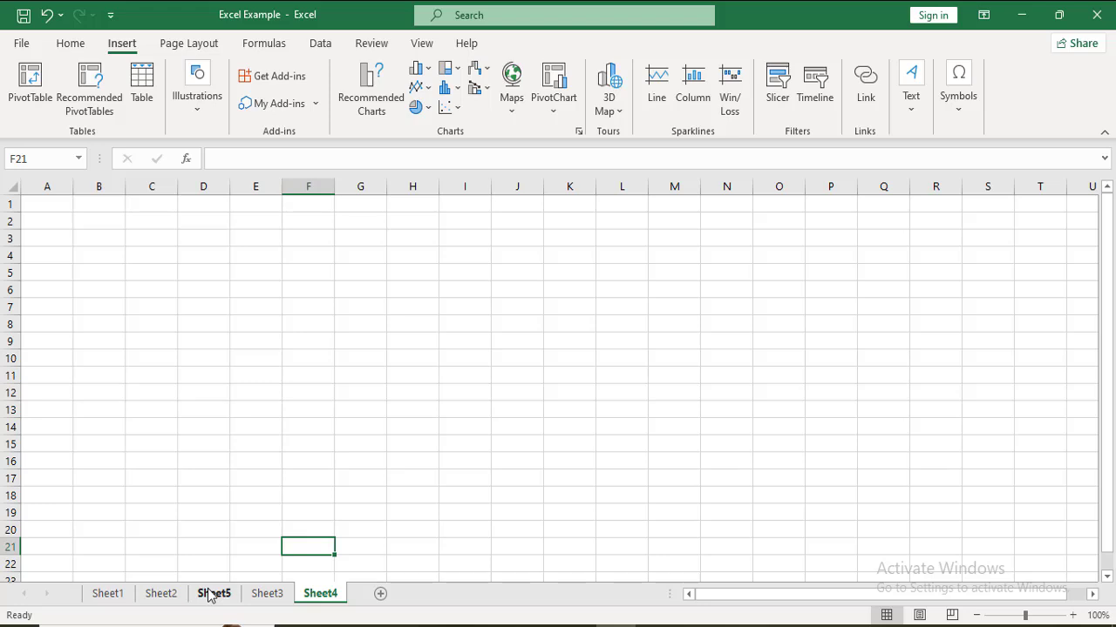
Try to create a PivotChart on a new worksheet from Sheet5 without specifying a source range.
left_click(209, 595)
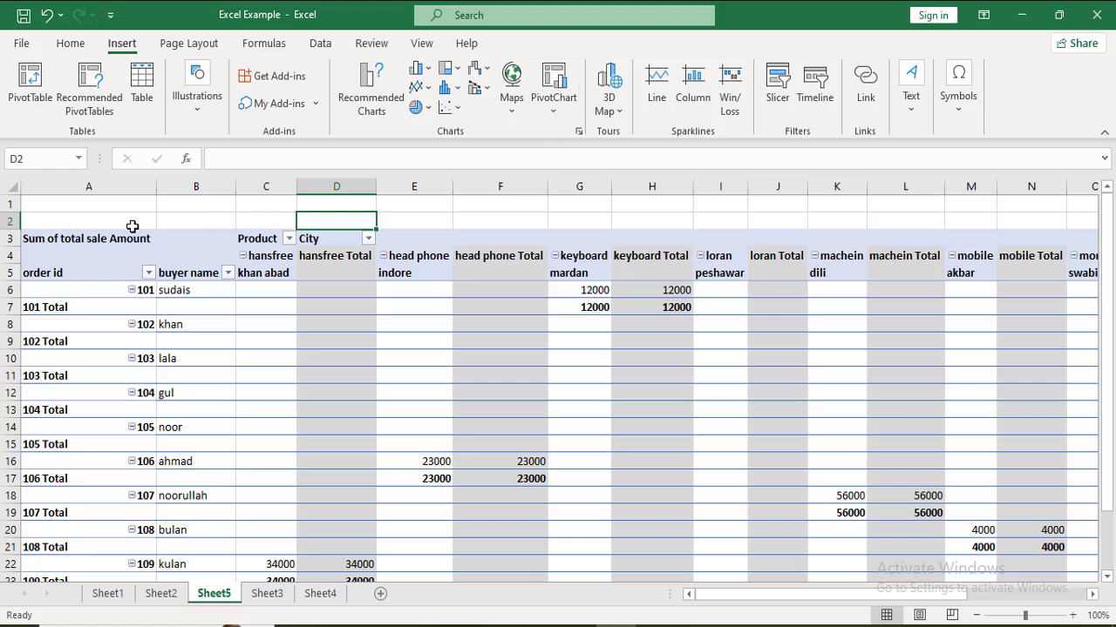
left_click(554, 103)
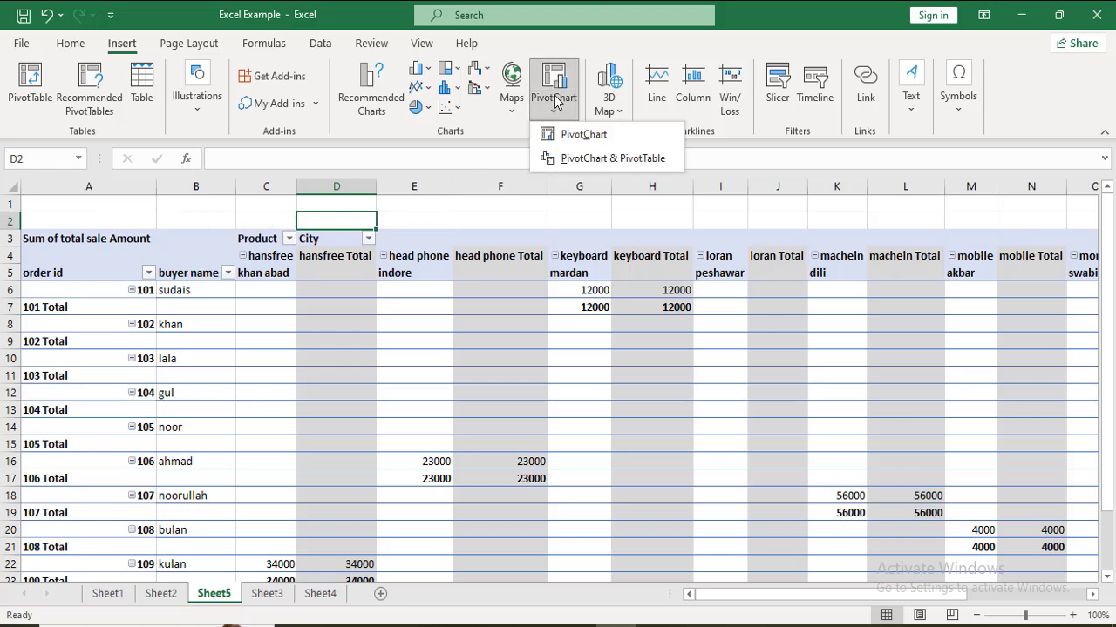
left_click(567, 136)
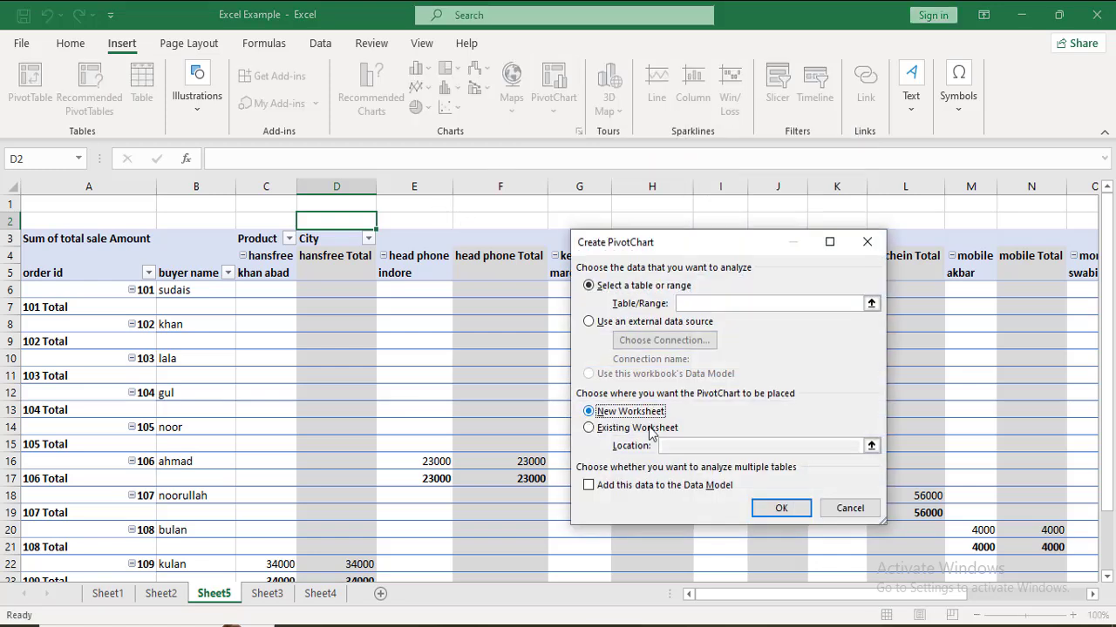
left_click(775, 509)
left_click(564, 367)
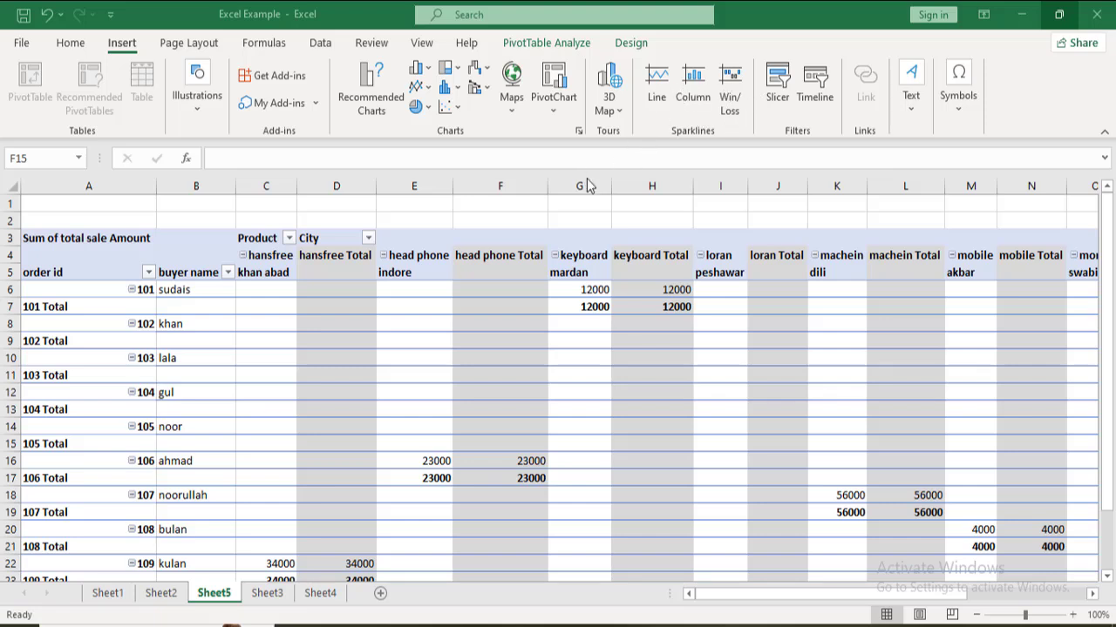
Switch to Sheet1 and enter another seller's name in cell A5 of the Monthly sale Report.
left_click(110, 598)
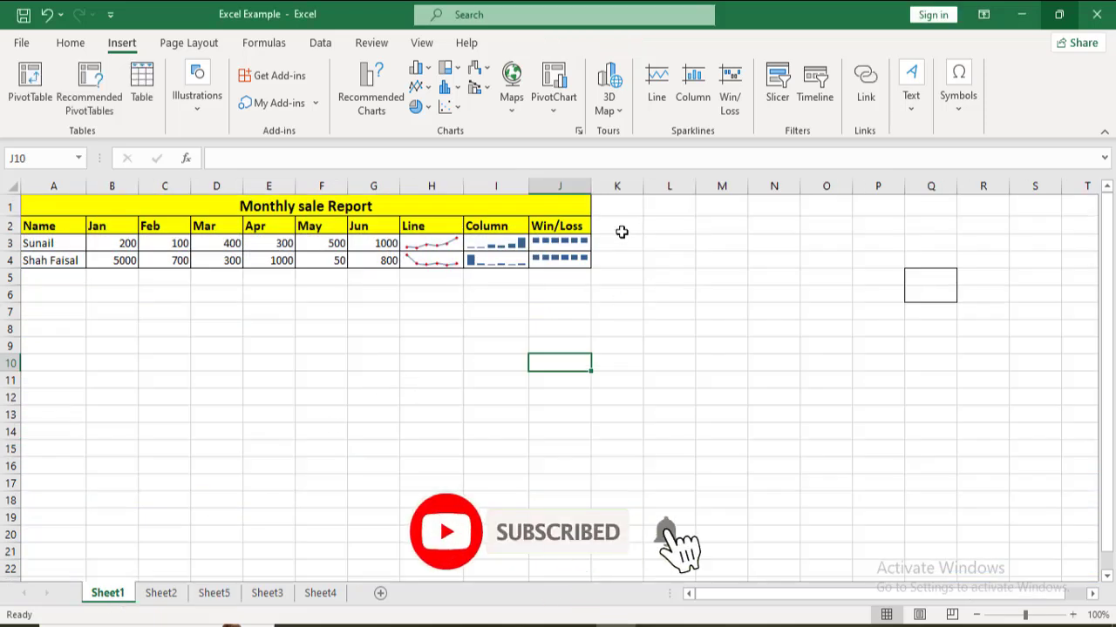
left_click(620, 229)
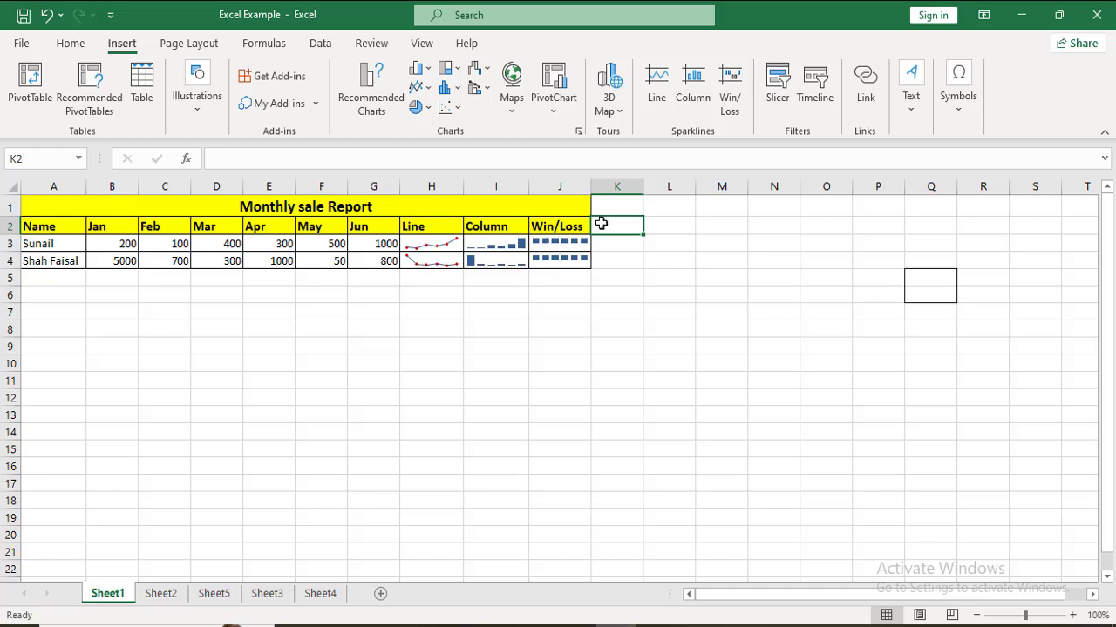
left_click(50, 280)
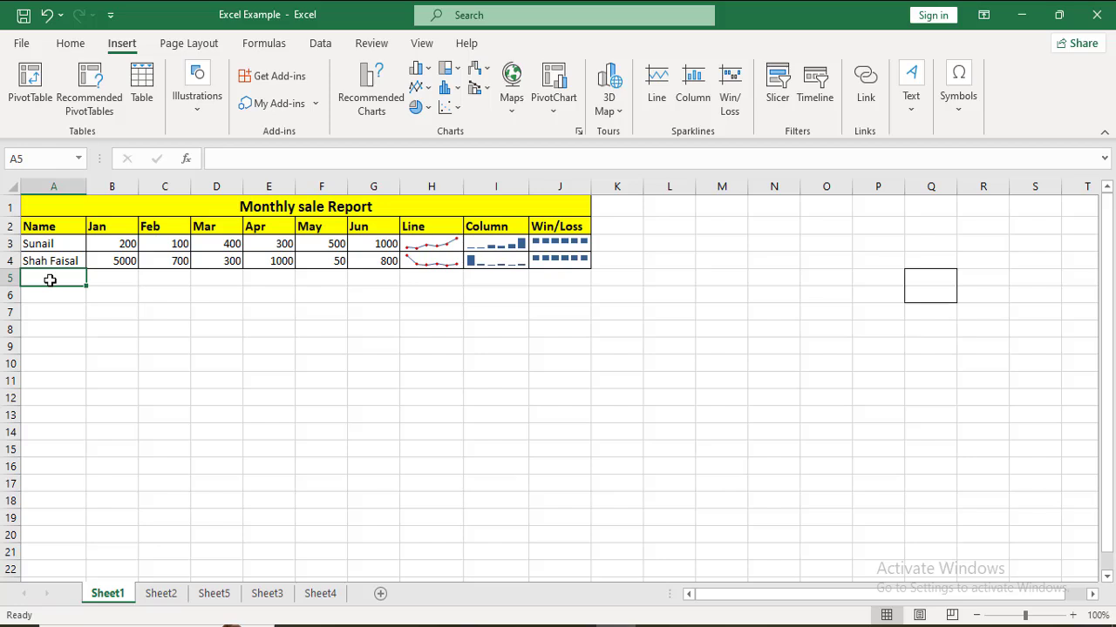
type("khan")
key("Tab")
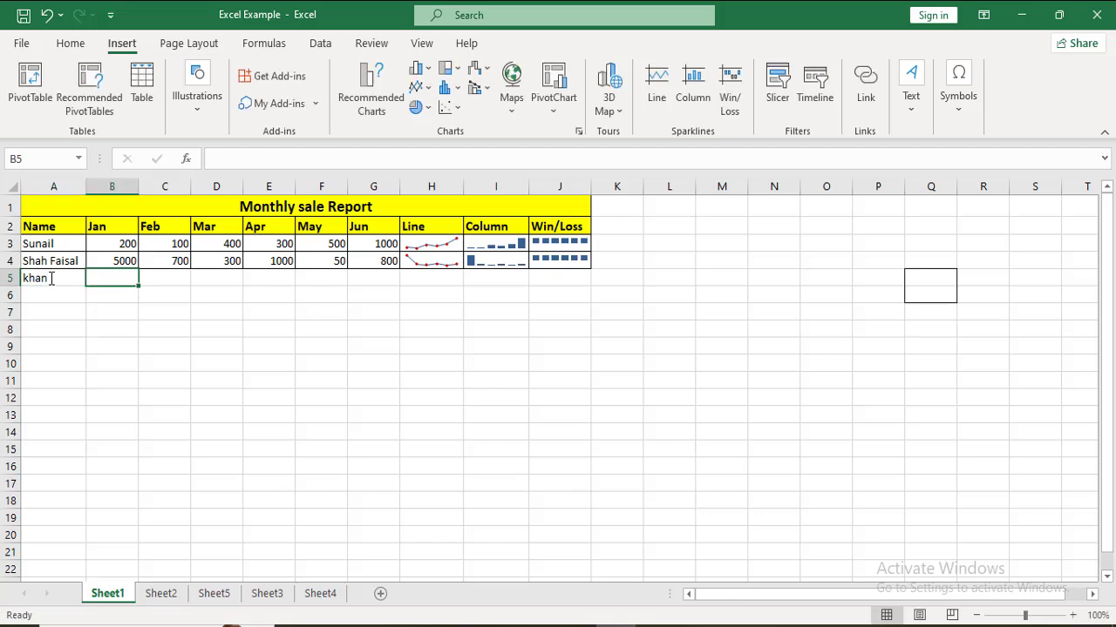
Fill in row 5's January to June sales with 100, 200, 300, 200, 700 and 100.
type("100")
key("Tab")
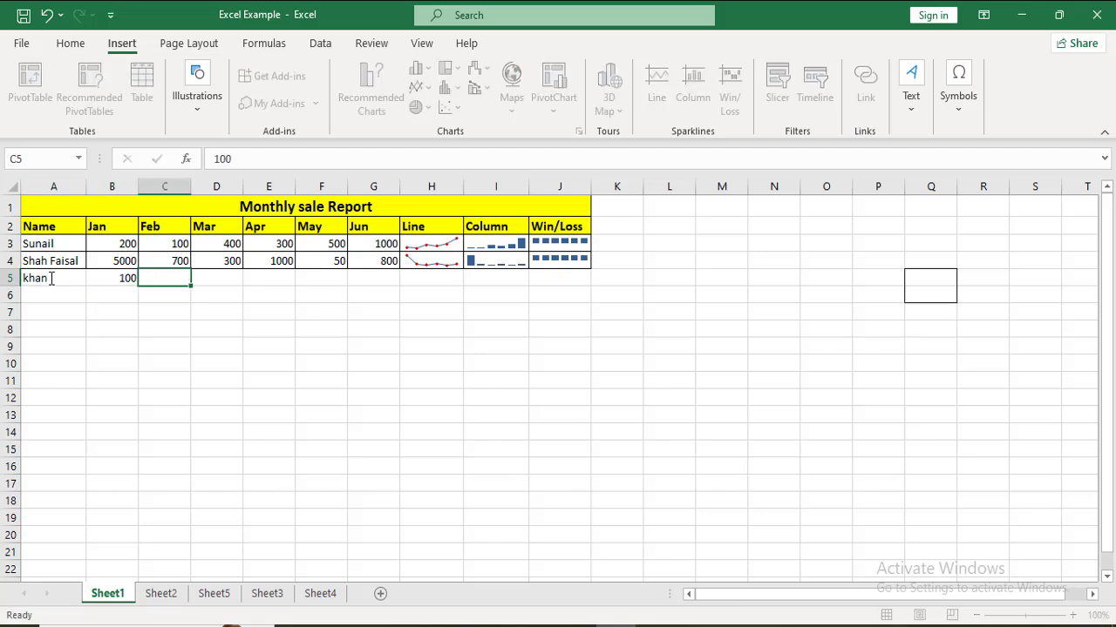
type("200")
key("Tab")
type("300")
key("Tab")
type("200")
key("Tab")
type("700")
key("Tab")
type("100")
key("Tab")
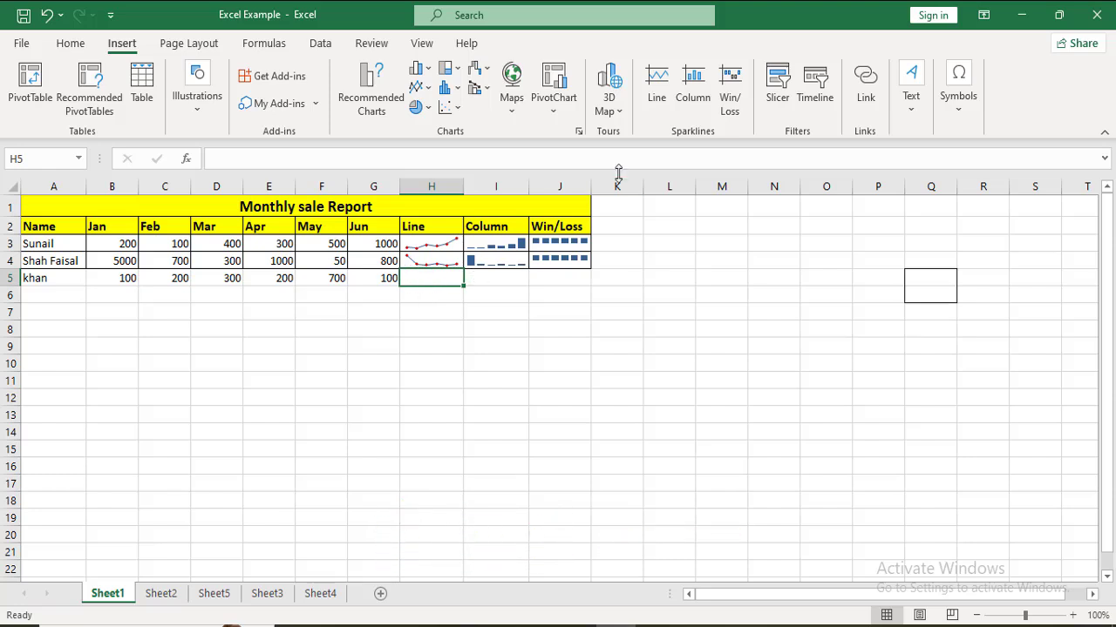
Insert a Line sparkline in H5 from data range B5:G5 and show its high point, low point and markers.
left_click(656, 98)
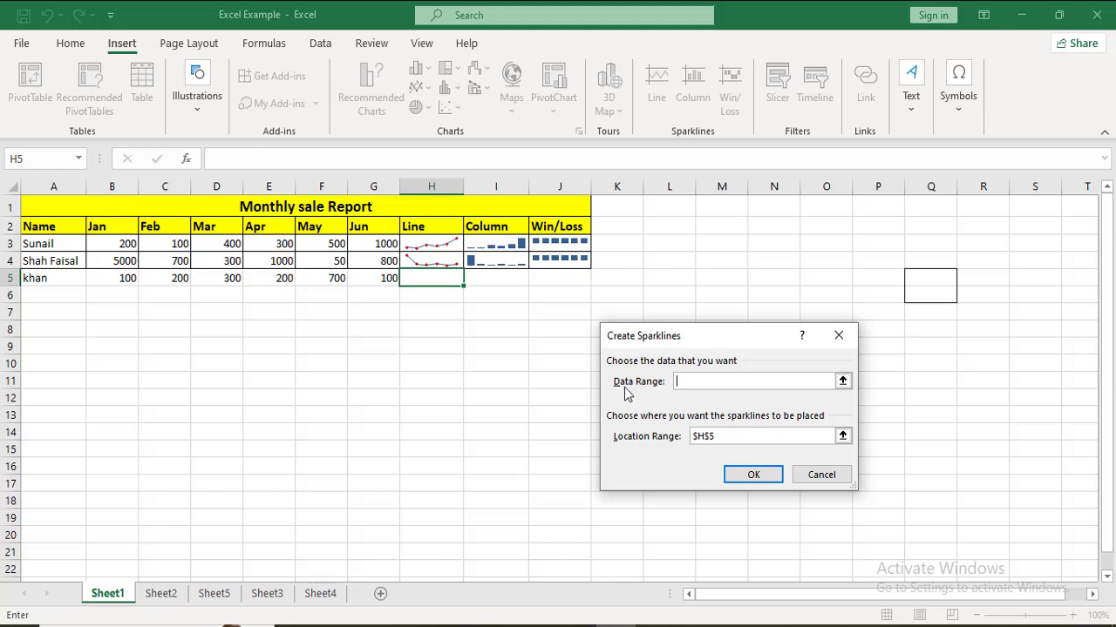
left_click(120, 279)
left_click_drag(120, 279, 390, 279)
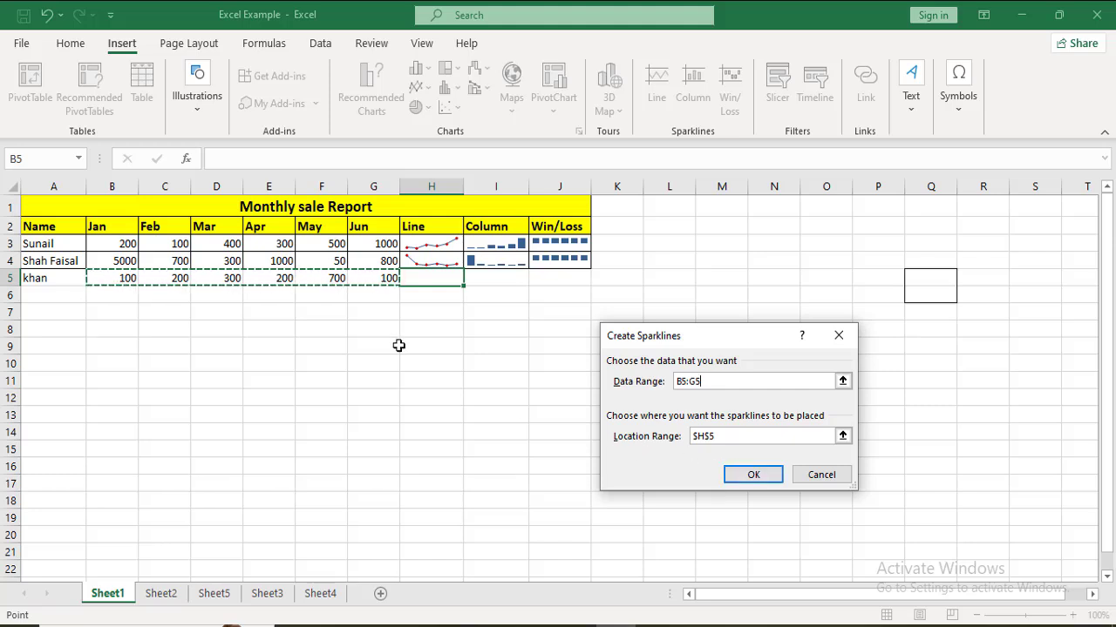
left_click(754, 476)
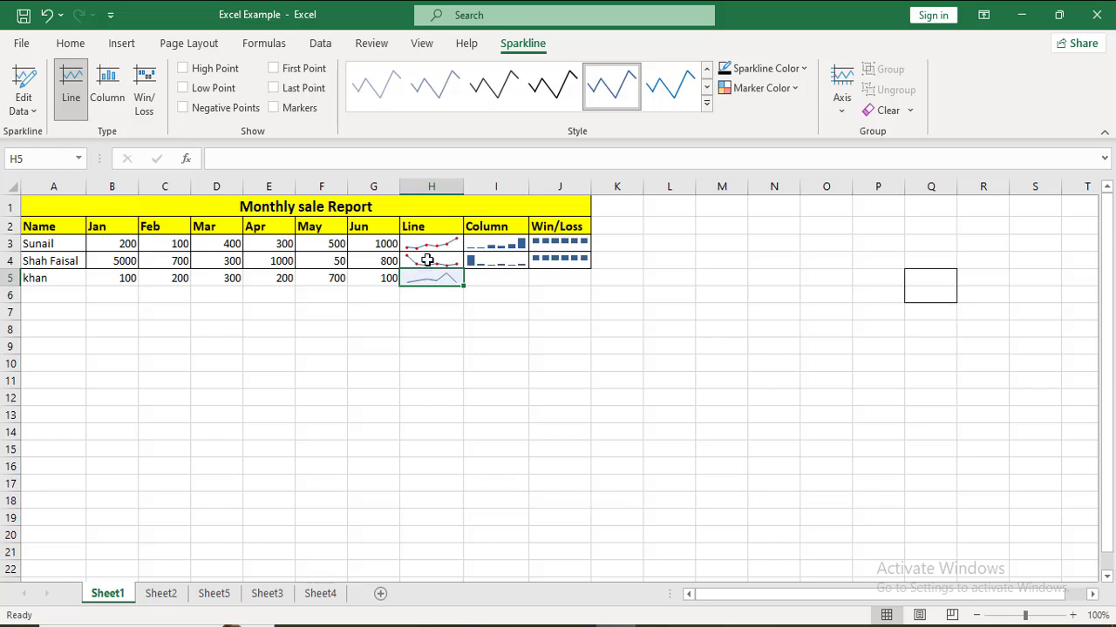
left_click(183, 69)
left_click(281, 113)
Insert a Column sparkline in I5 using the data range B5:G5.
left_click(479, 281)
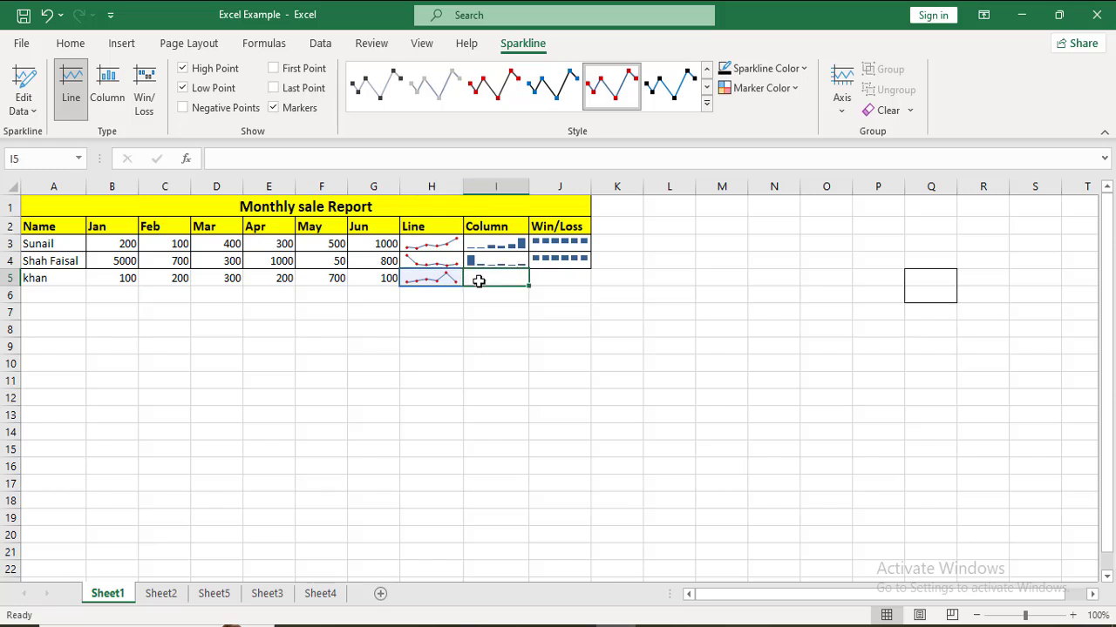
left_click(120, 42)
left_click(693, 81)
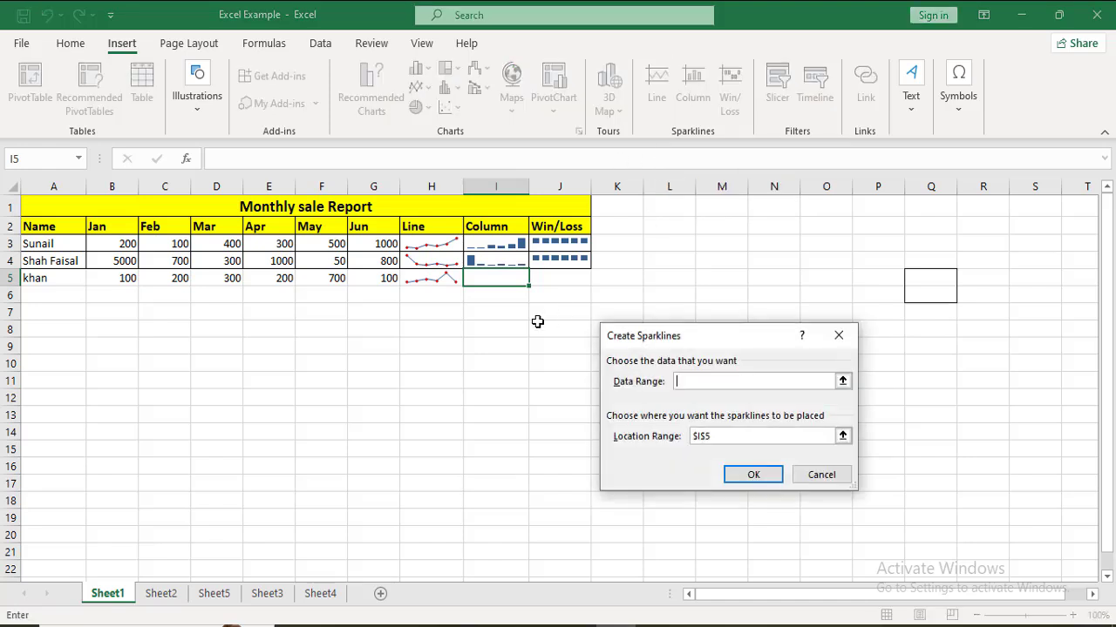
left_click(110, 278)
left_click_drag(129, 279, 388, 278)
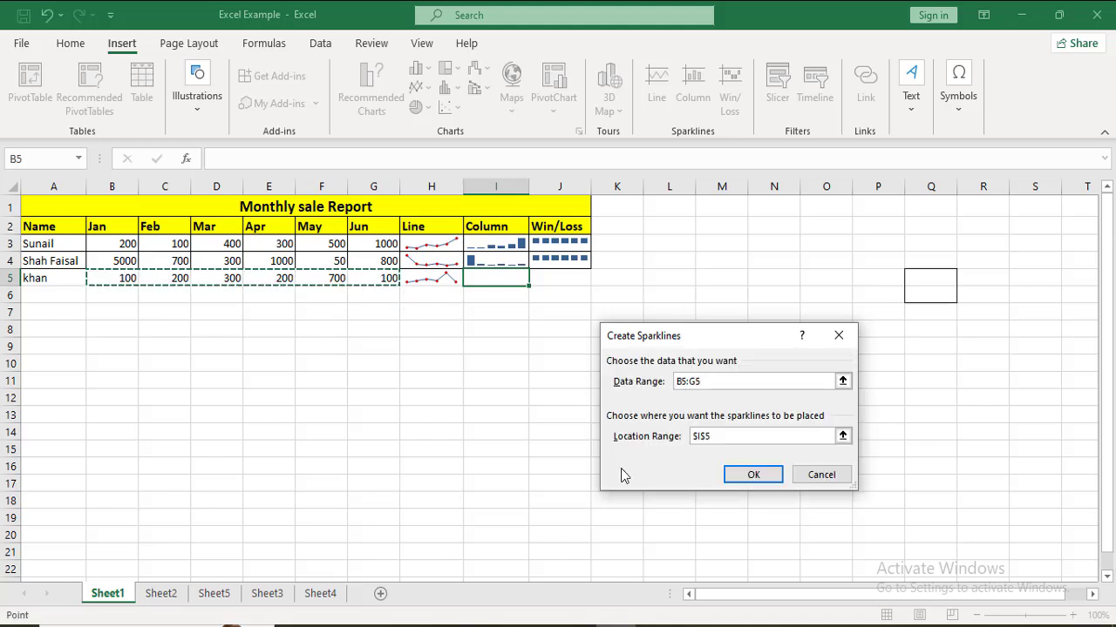
left_click(753, 475)
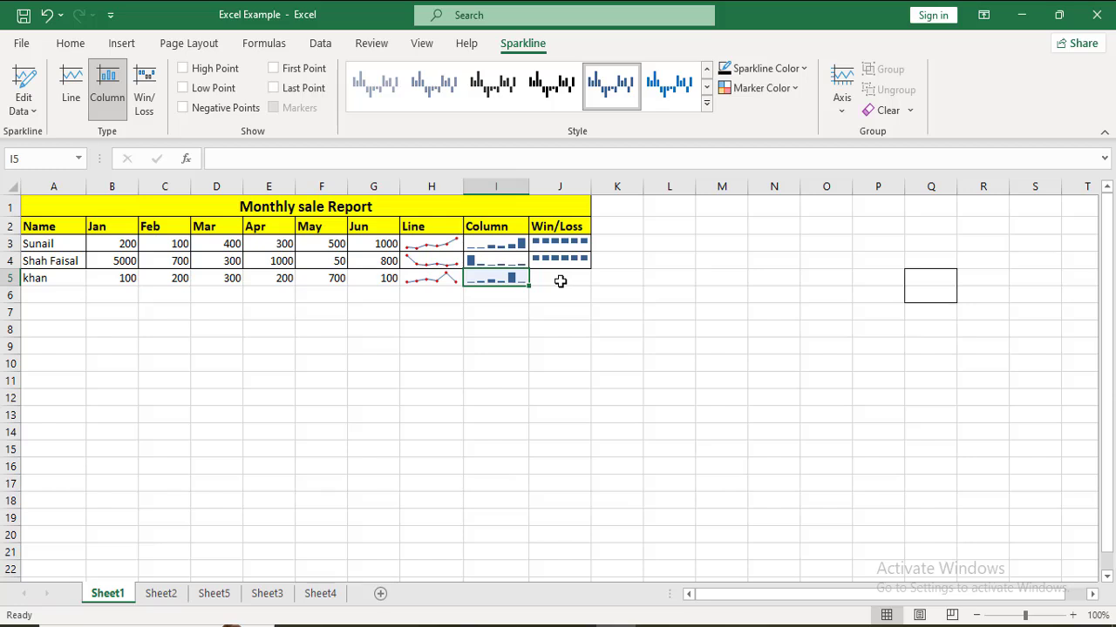
Insert a Win/Loss sparkline in J5 using the data range B5:G5.
left_click(561, 279)
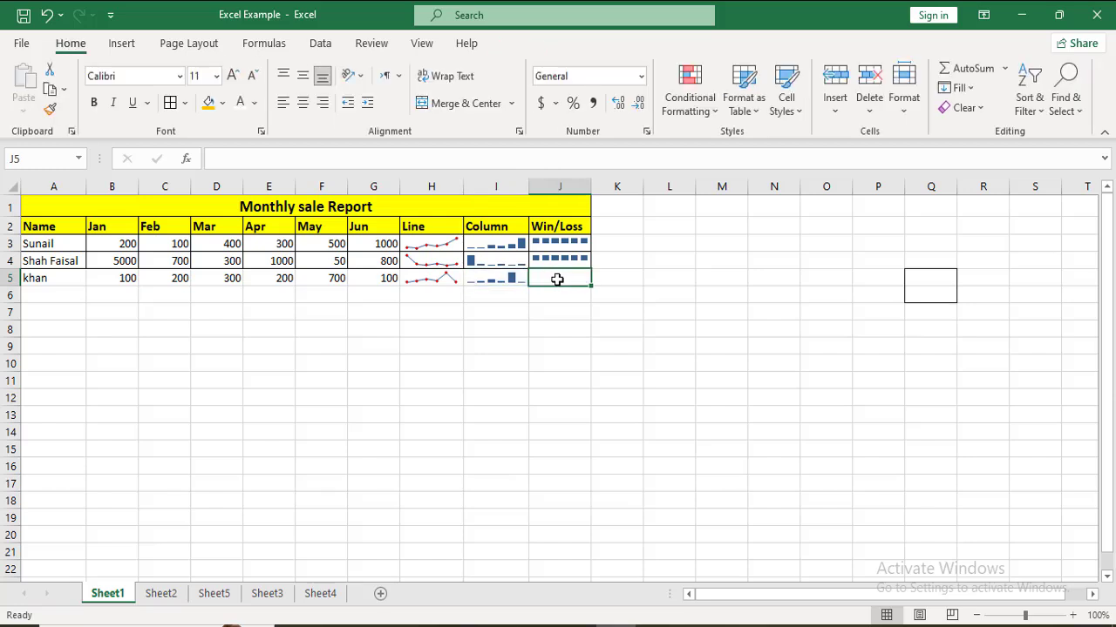
left_click(121, 43)
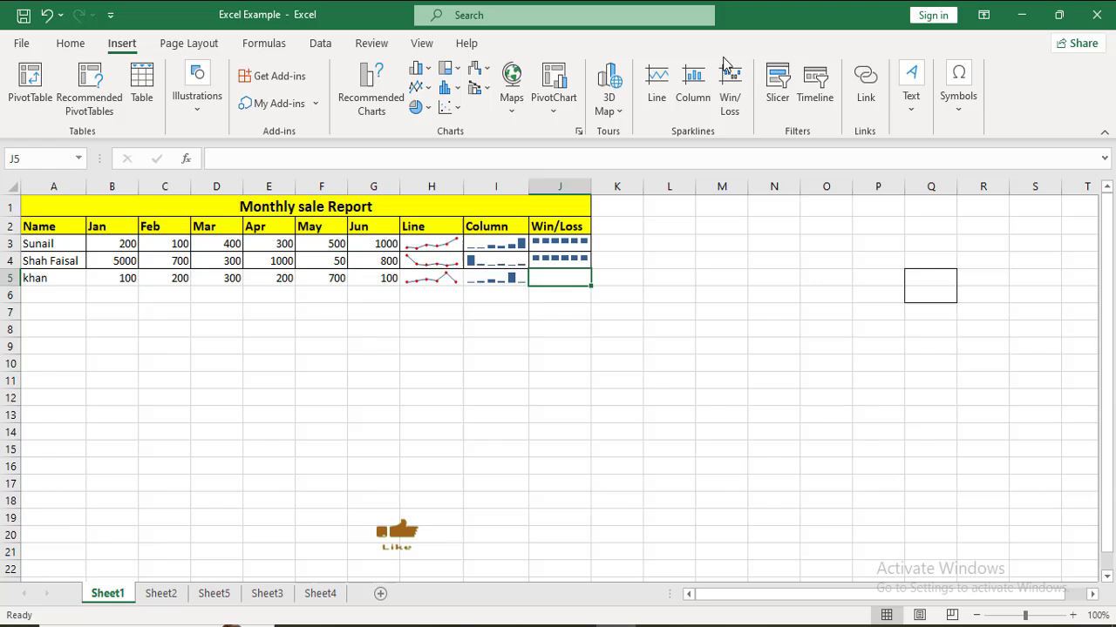
left_click(733, 100)
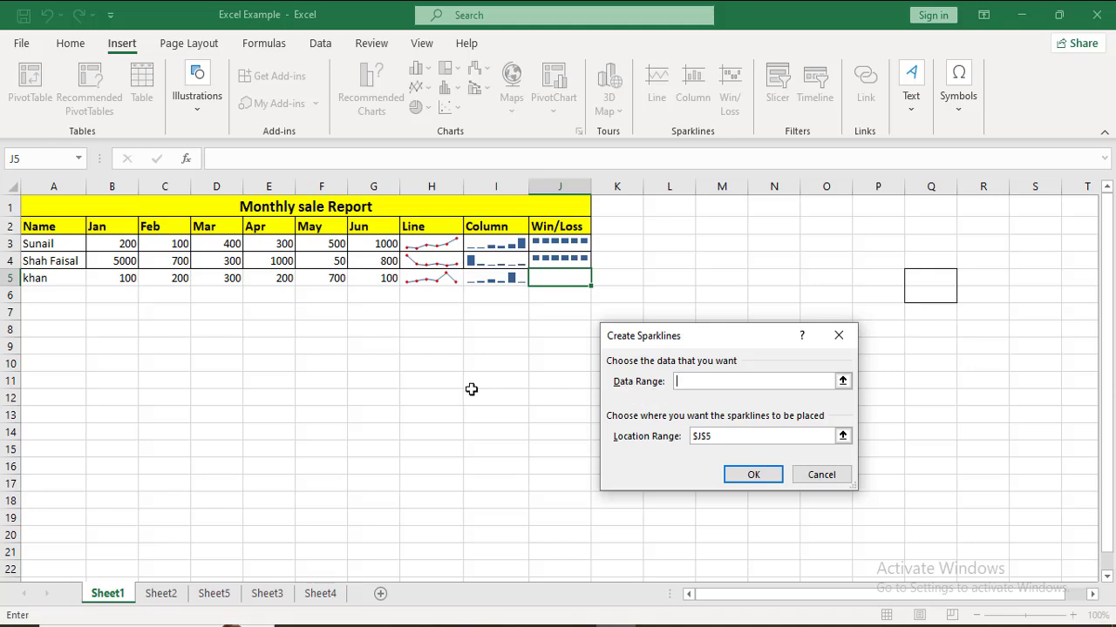
left_click_drag(113, 278, 426, 284)
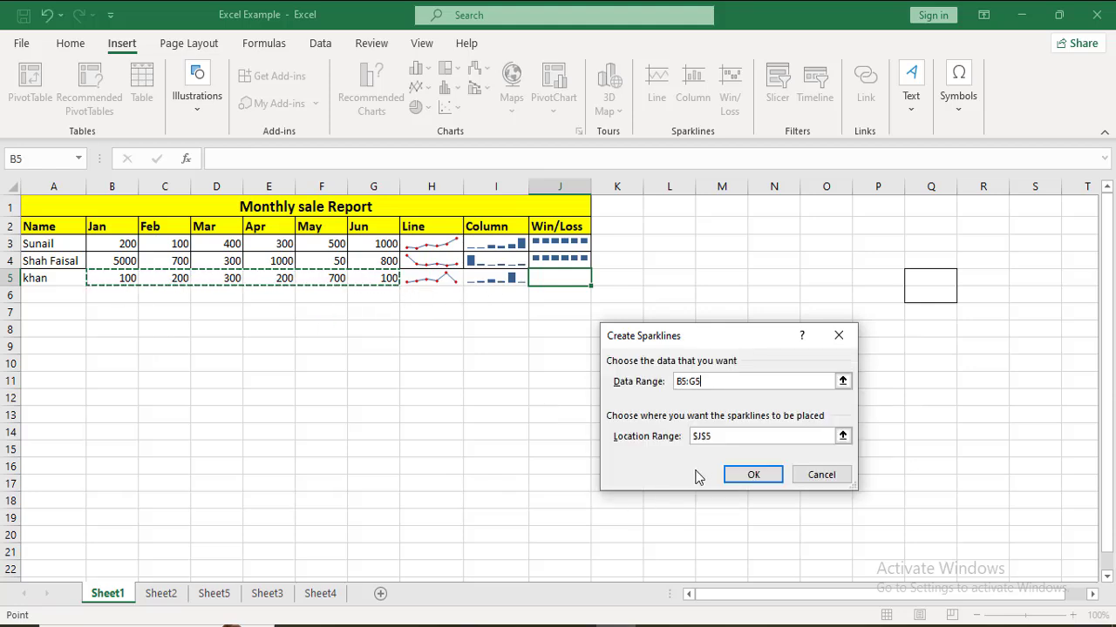
left_click(748, 476)
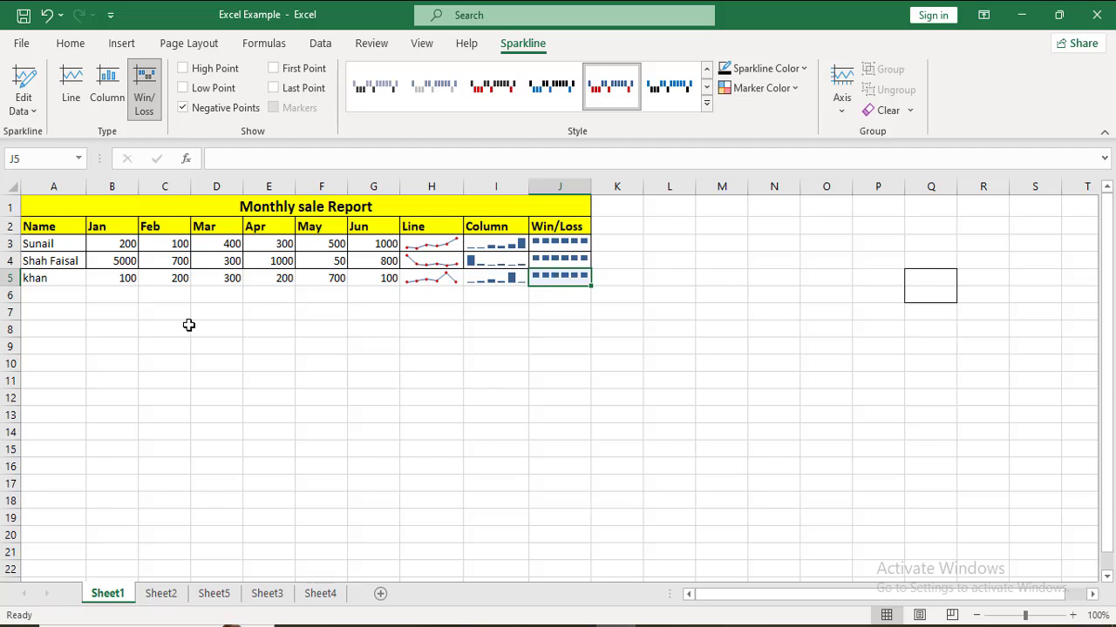
Set the January sales in B5 to 0 to test how the row's sparklines respond.
left_click(119, 277)
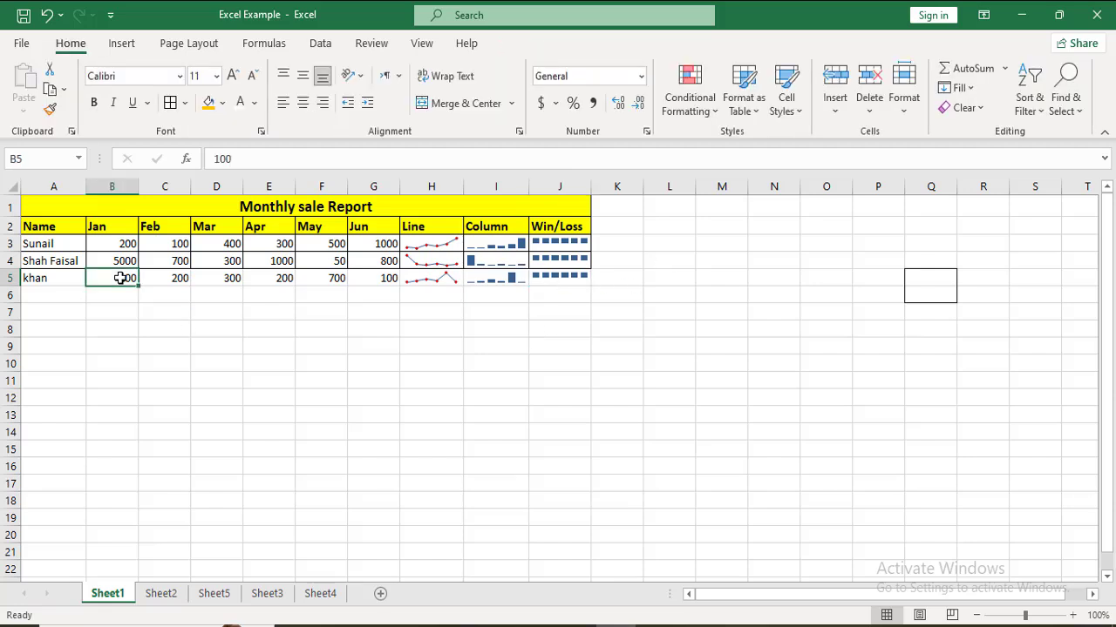
type("0")
left_click(409, 310)
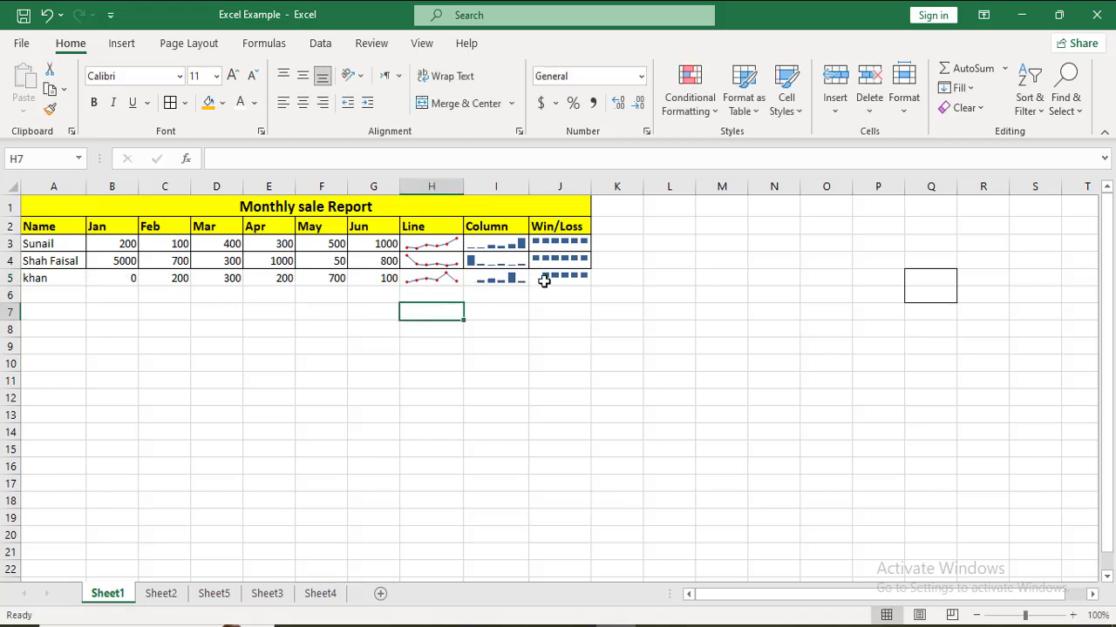
Set the January sales in B5 to 10.
left_click(120, 278)
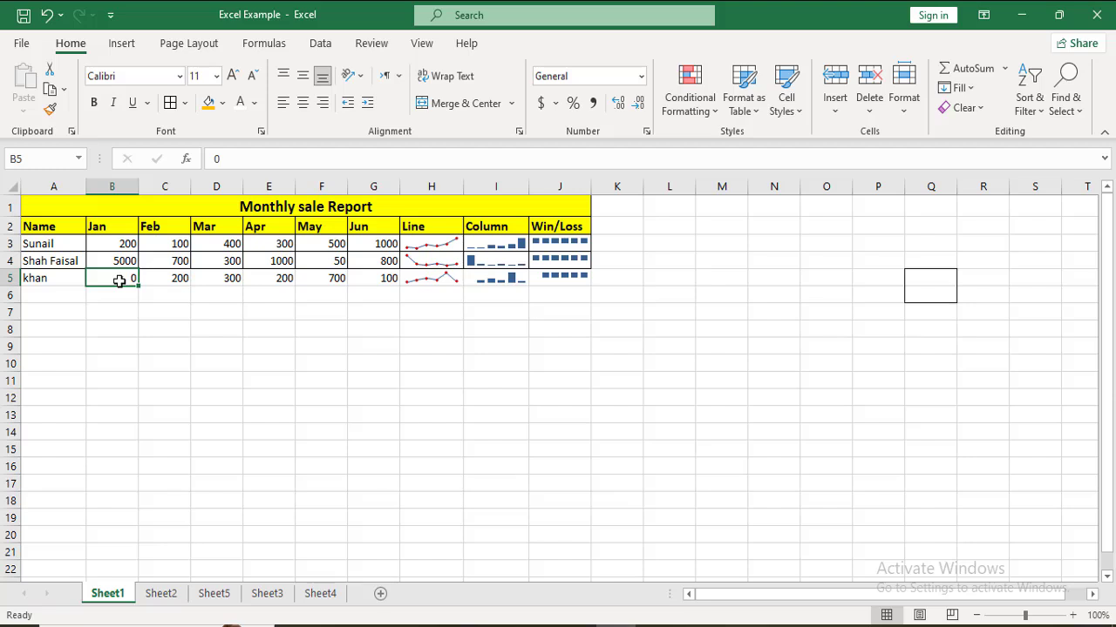
type("10")
left_click(129, 312)
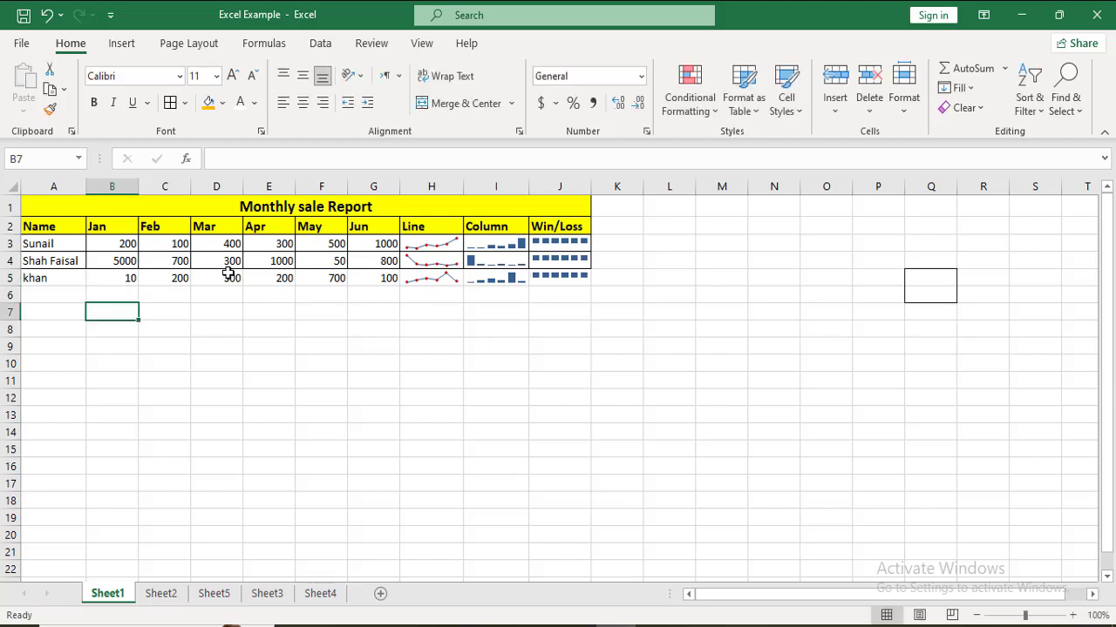
Set row 4's March sales in D4 to 100 and its May sales in F4 to 100000.
left_click(227, 262)
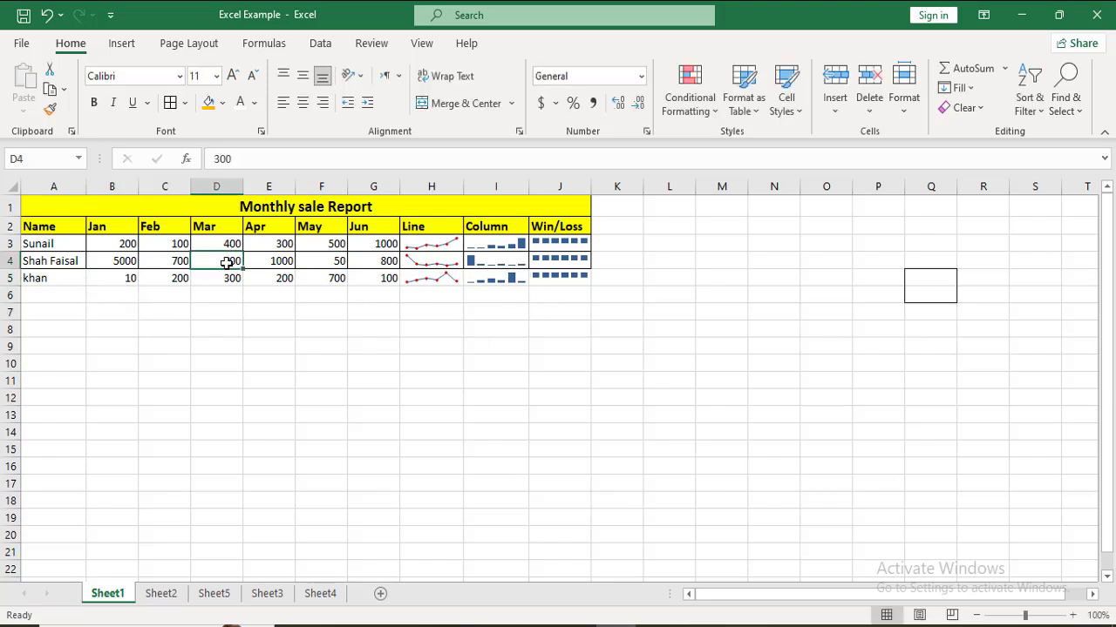
type("100")
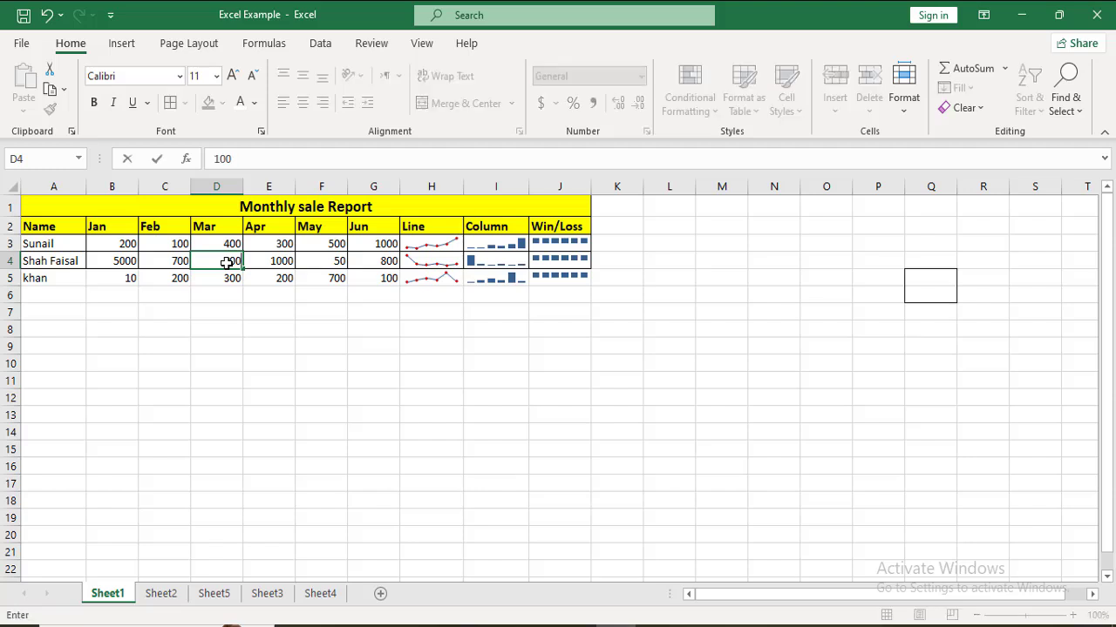
left_click(273, 308)
left_click(438, 264)
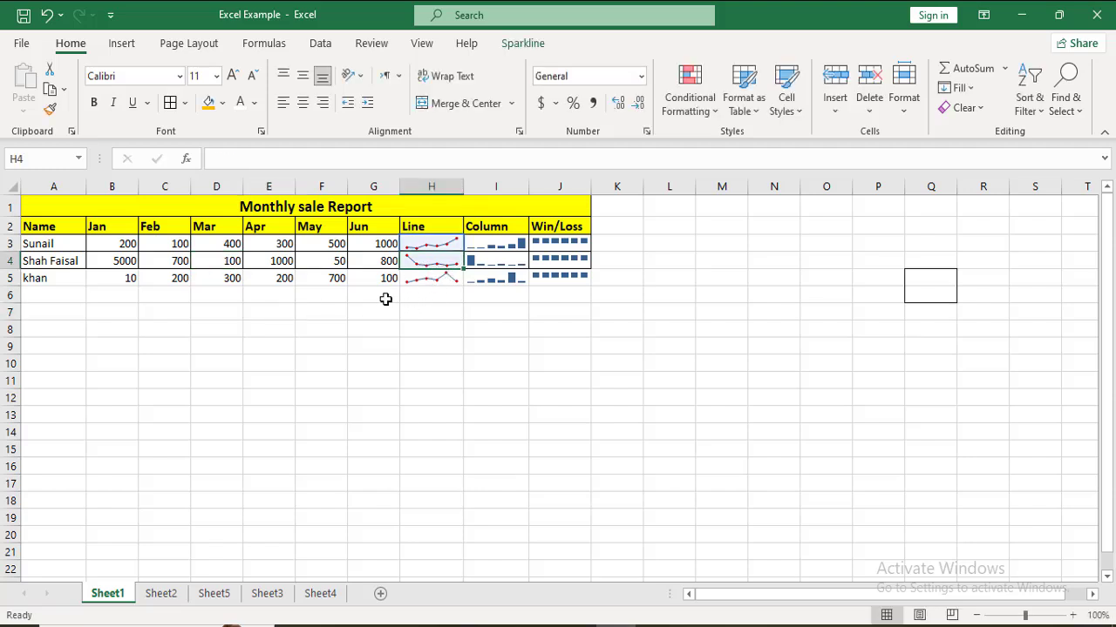
left_click(316, 262)
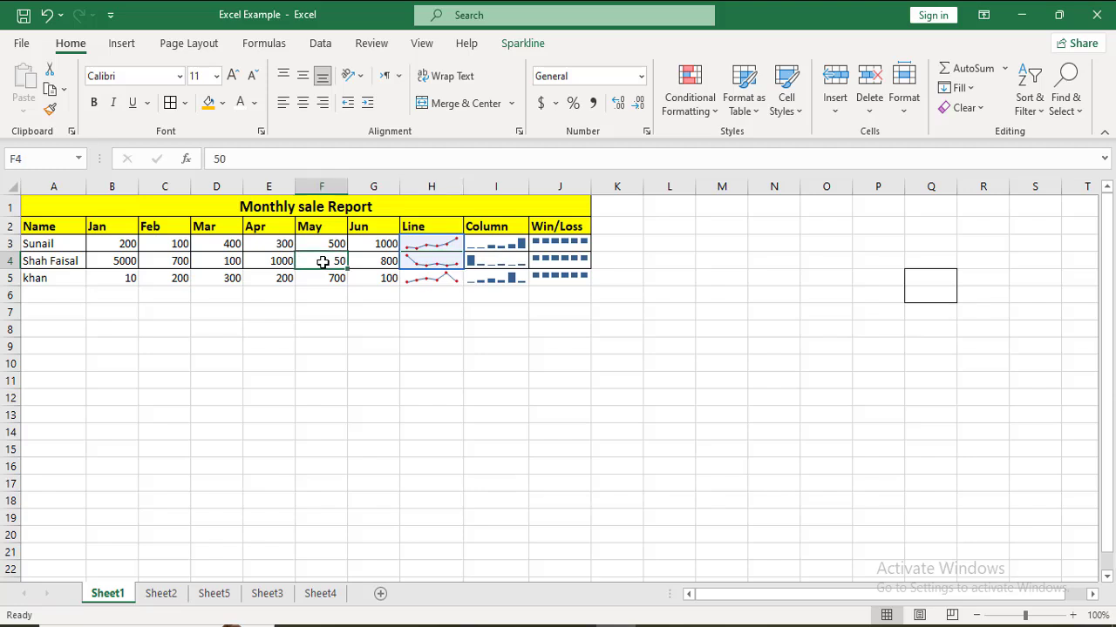
type("100000")
left_click(311, 316)
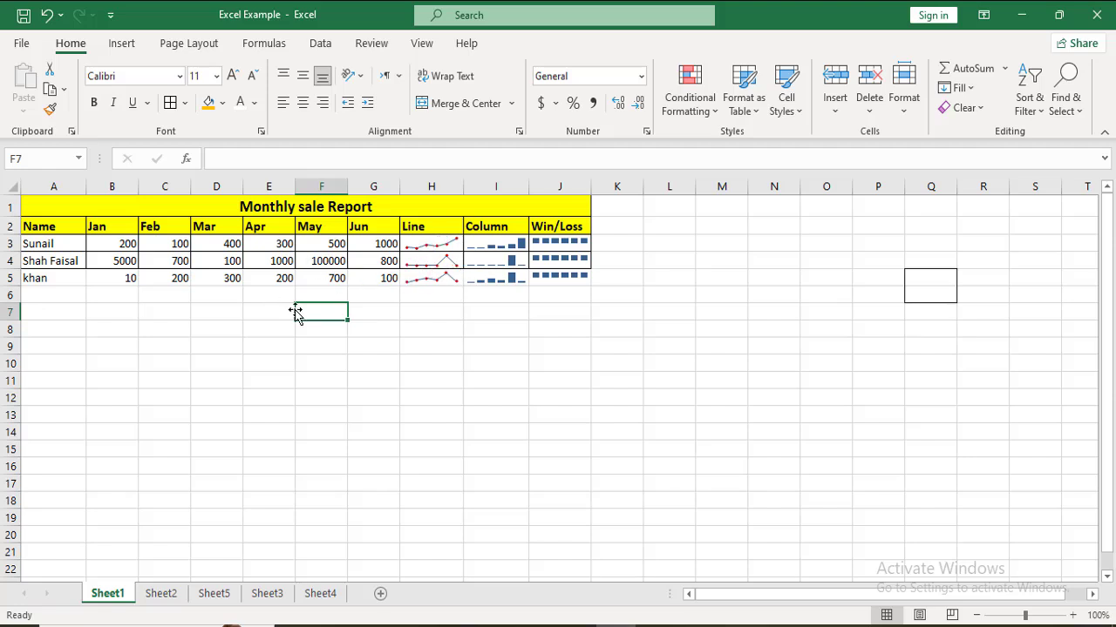
Set the April sales in E5 to 800000 and check the row's line sparkline.
left_click(285, 281)
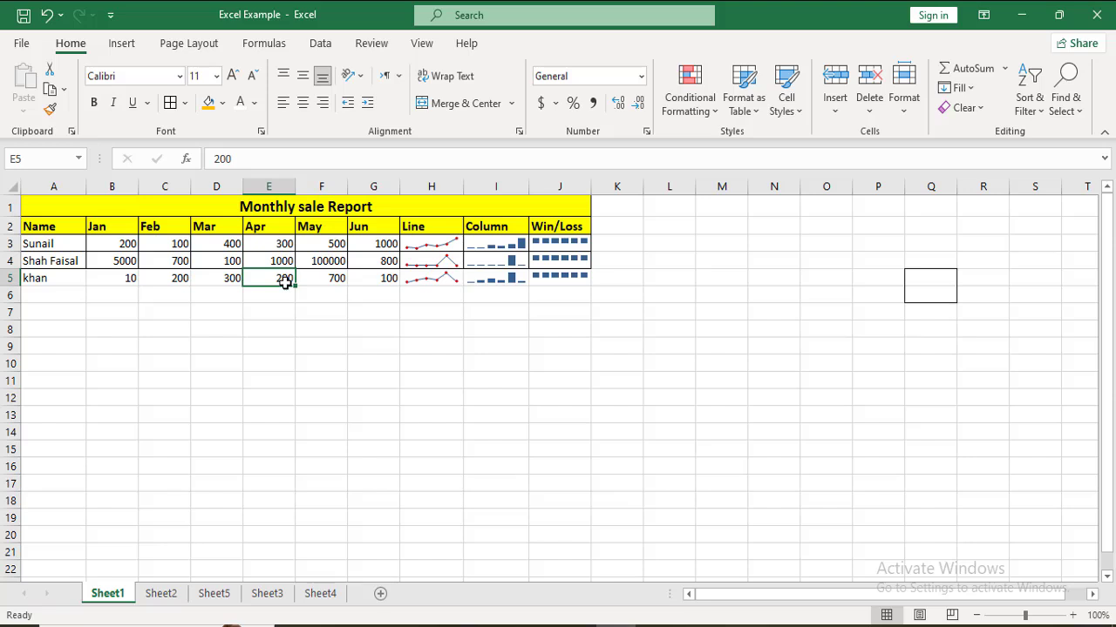
type("800000")
left_click(433, 281)
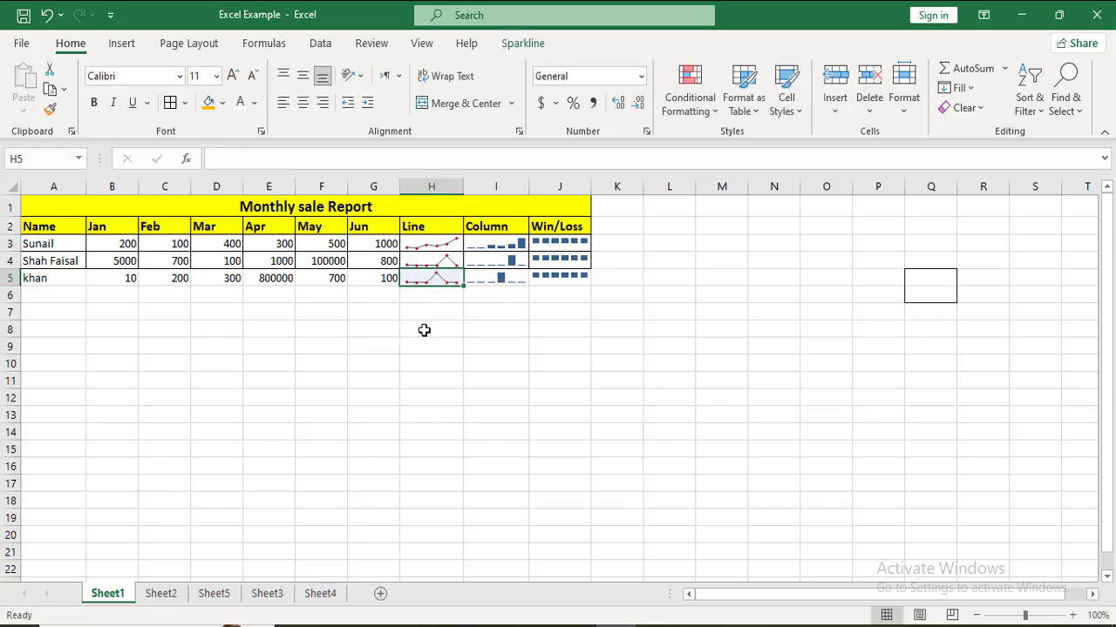
left_click(324, 318)
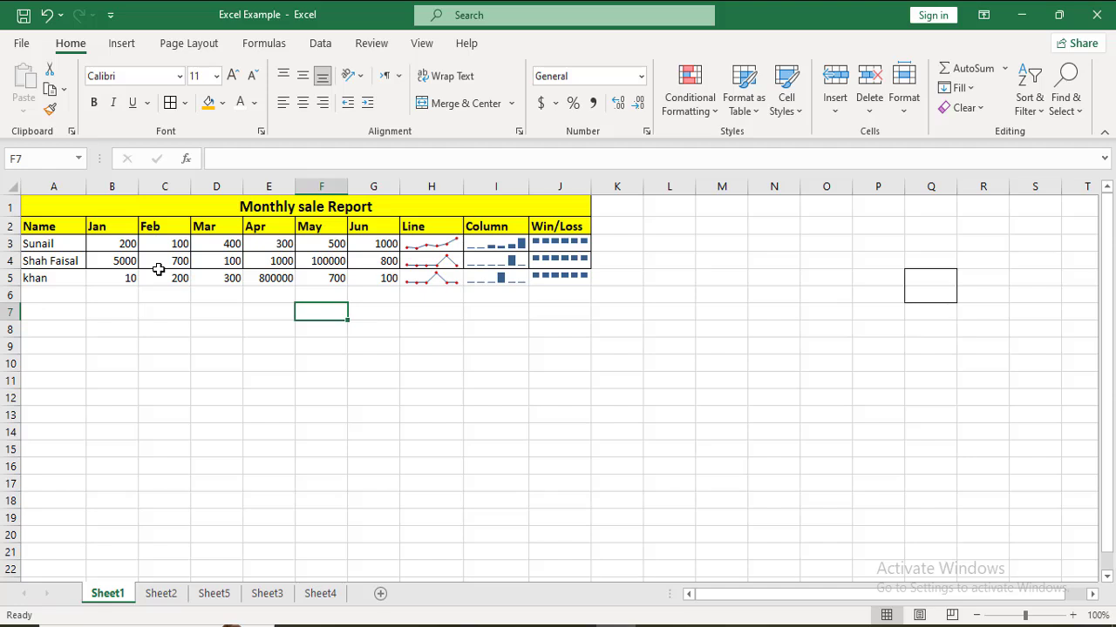
left_click(122, 44)
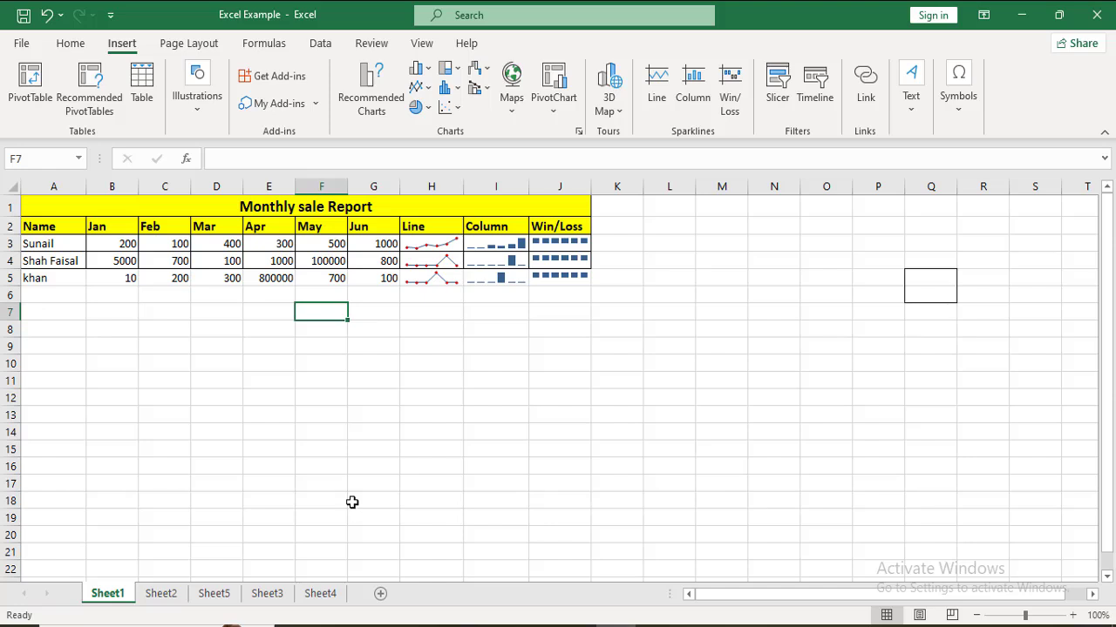
On Sheet5, filter the pivot table's City field to exclude indore.
left_click(217, 596)
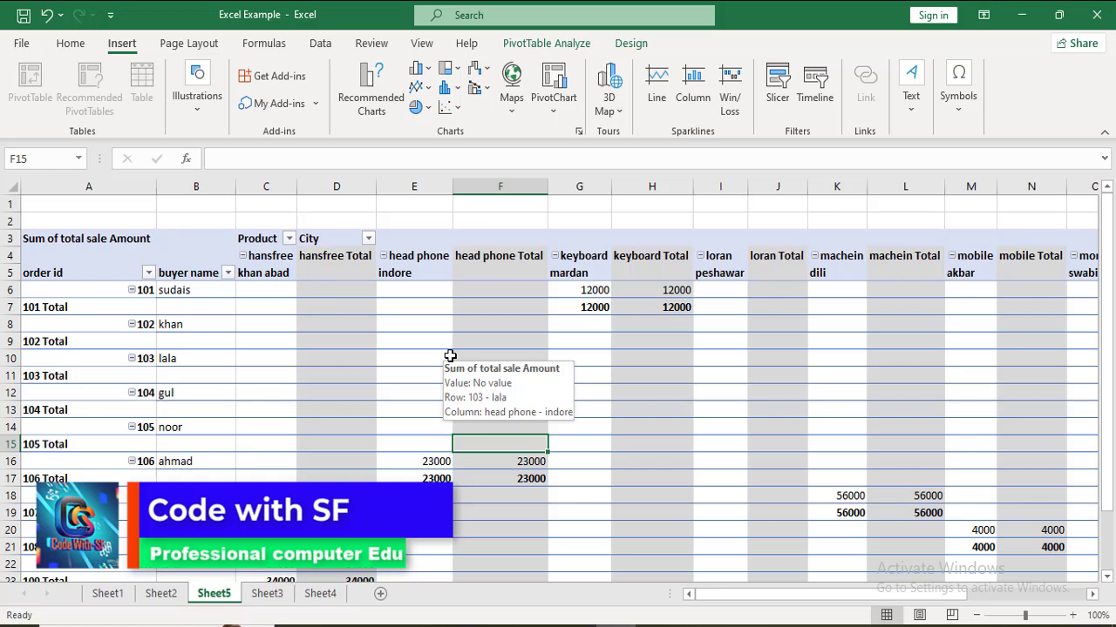
left_click(369, 239)
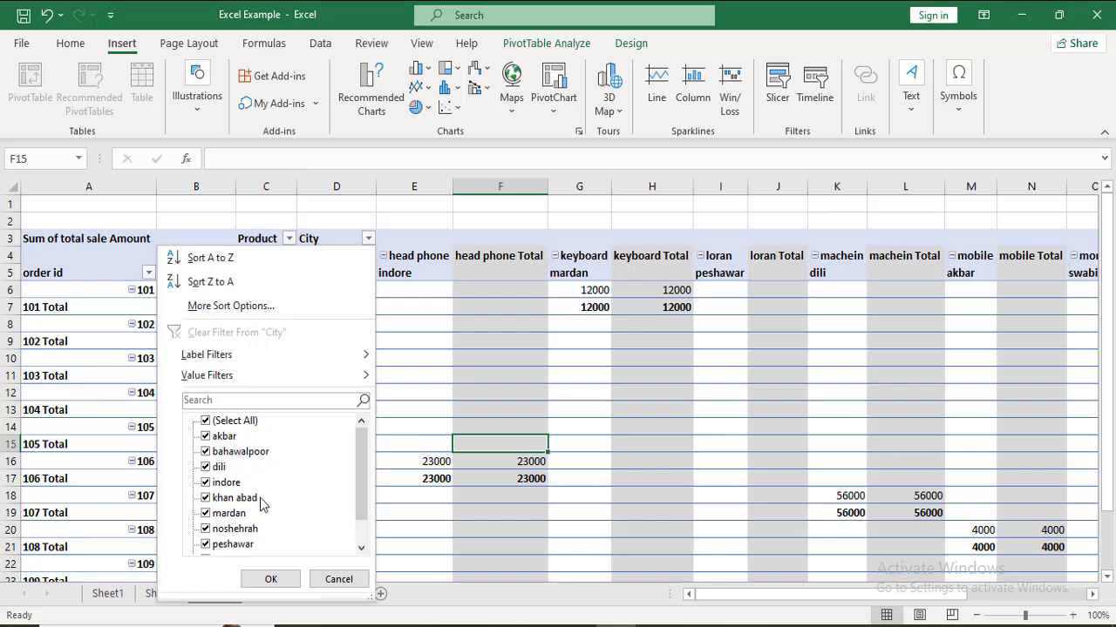
left_click(214, 488)
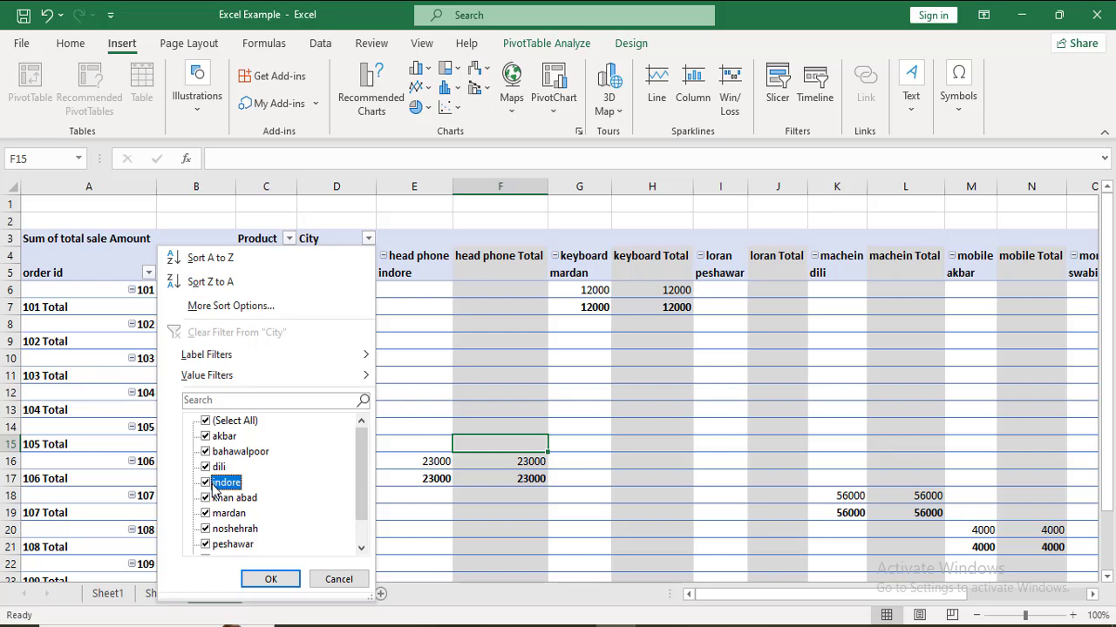
left_click(205, 483)
left_click(262, 579)
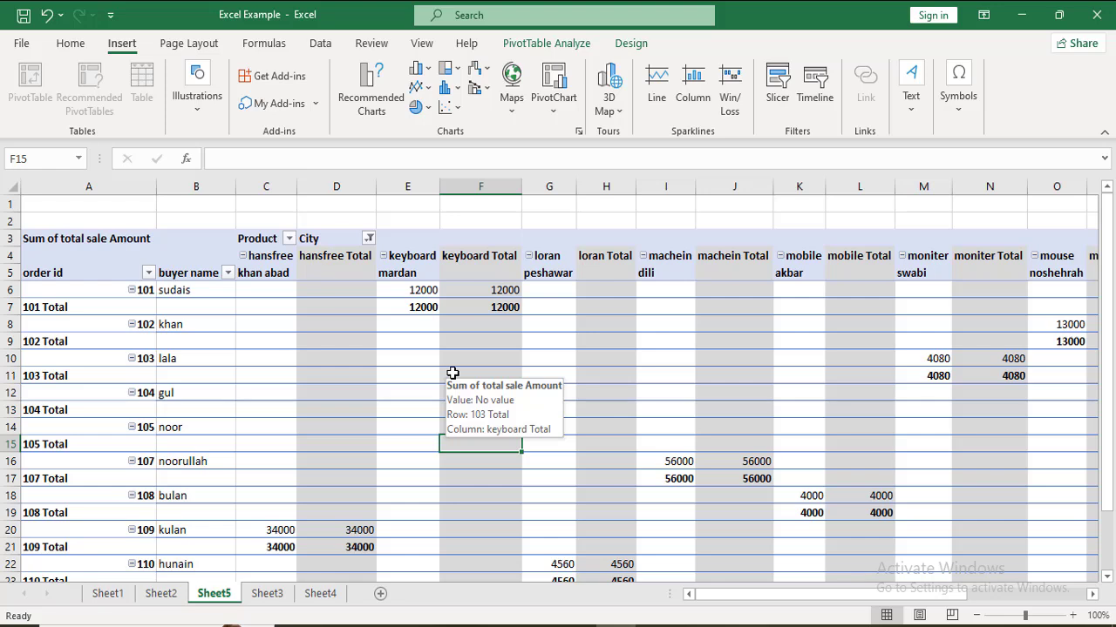
Include indore in the pivot table's City filter again.
left_click(366, 240)
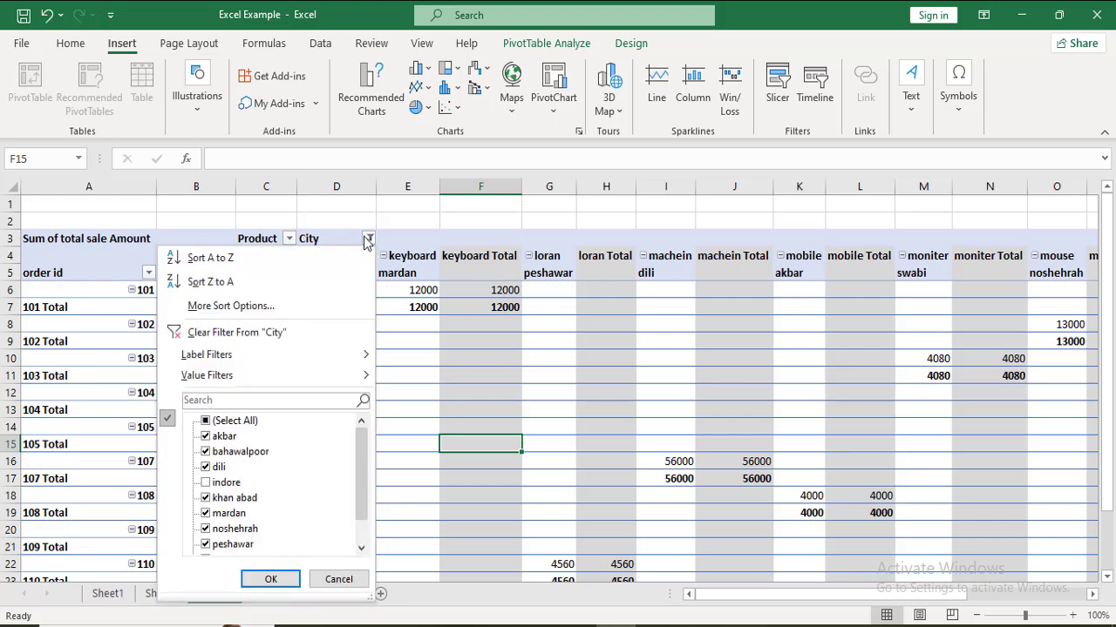
left_click(207, 485)
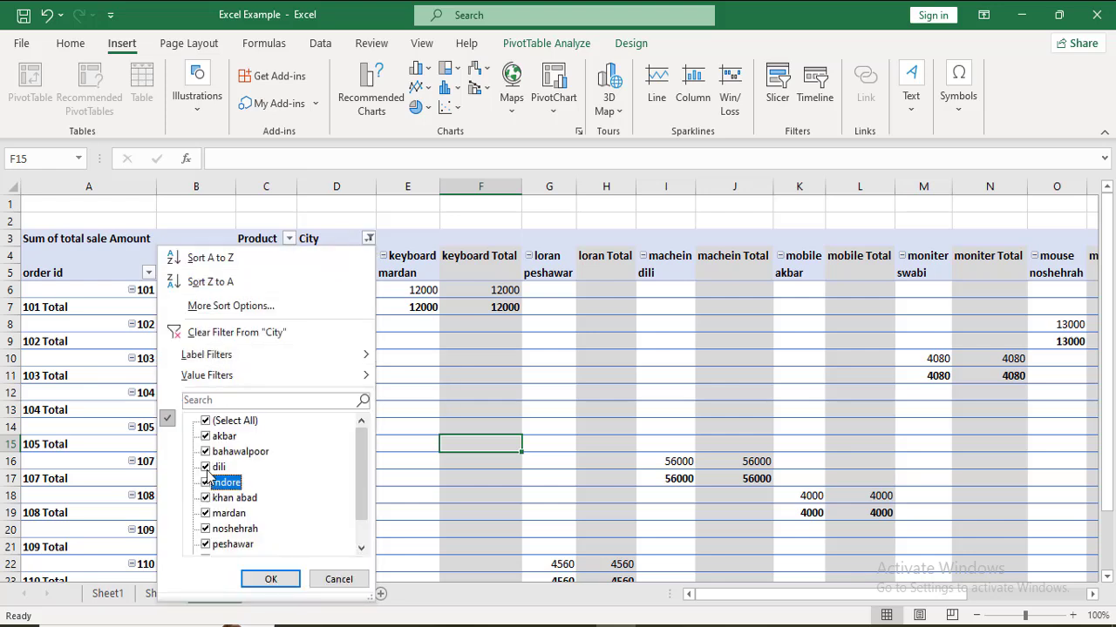
left_click(263, 579)
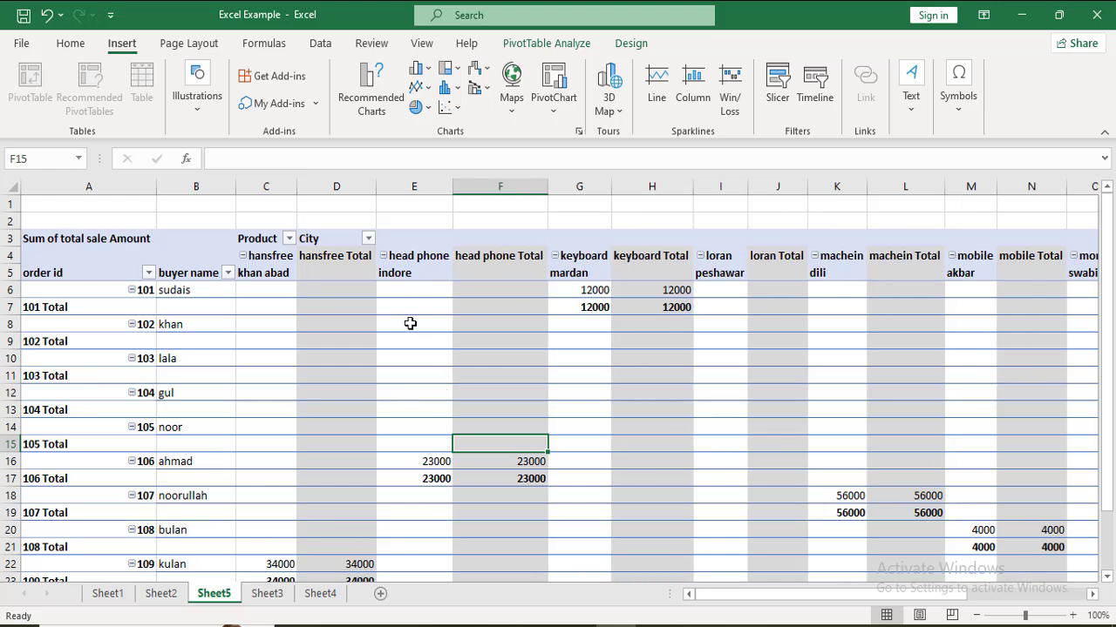
left_click(341, 207)
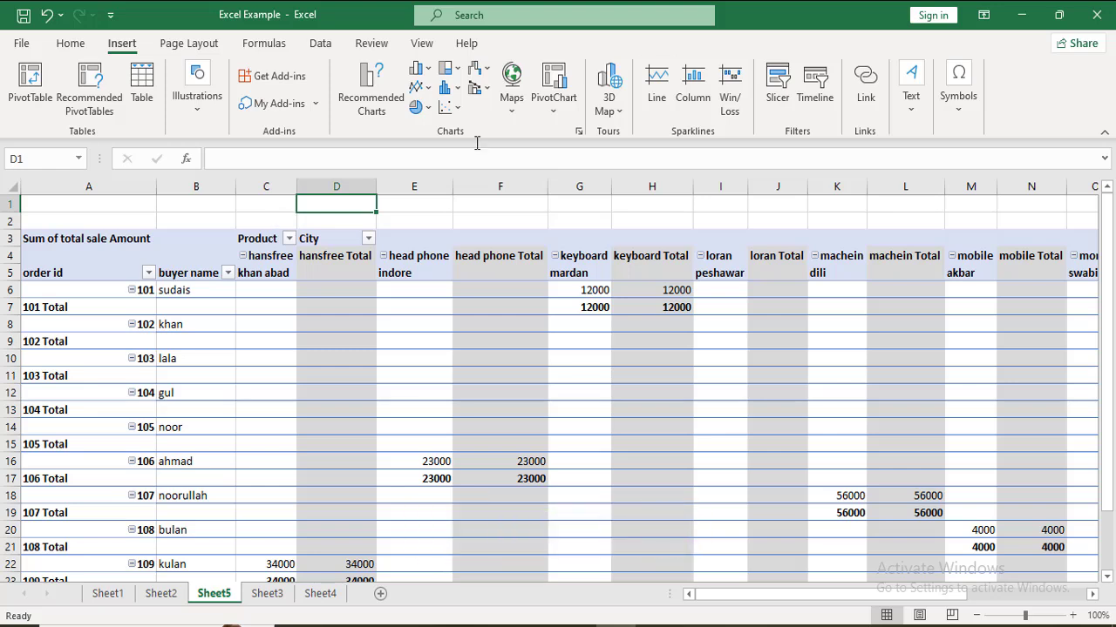
left_click(789, 90)
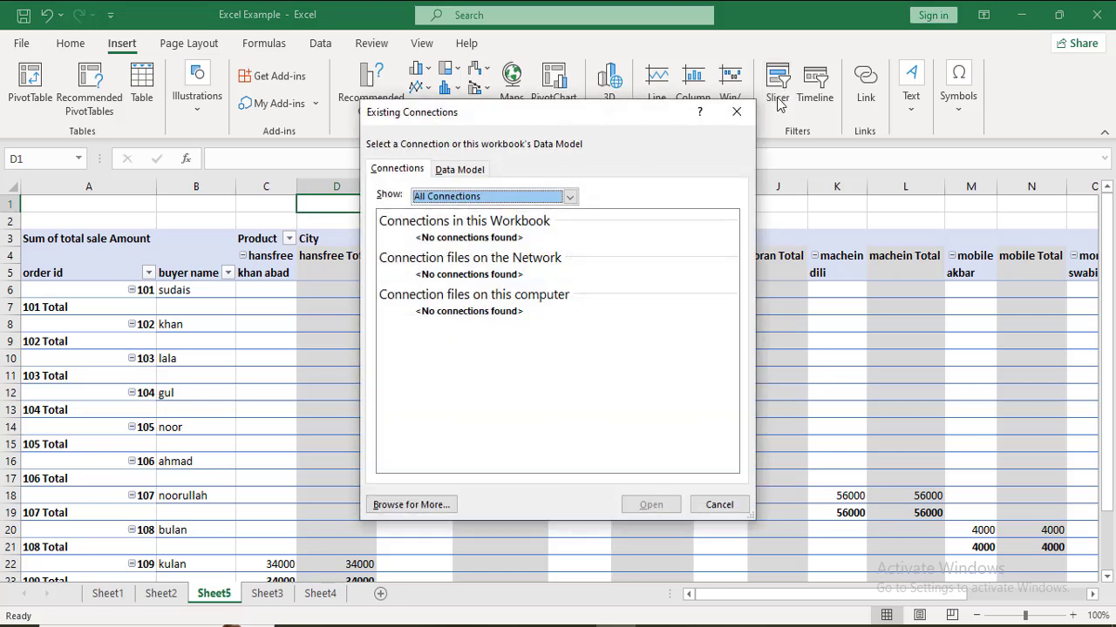
key("Escape")
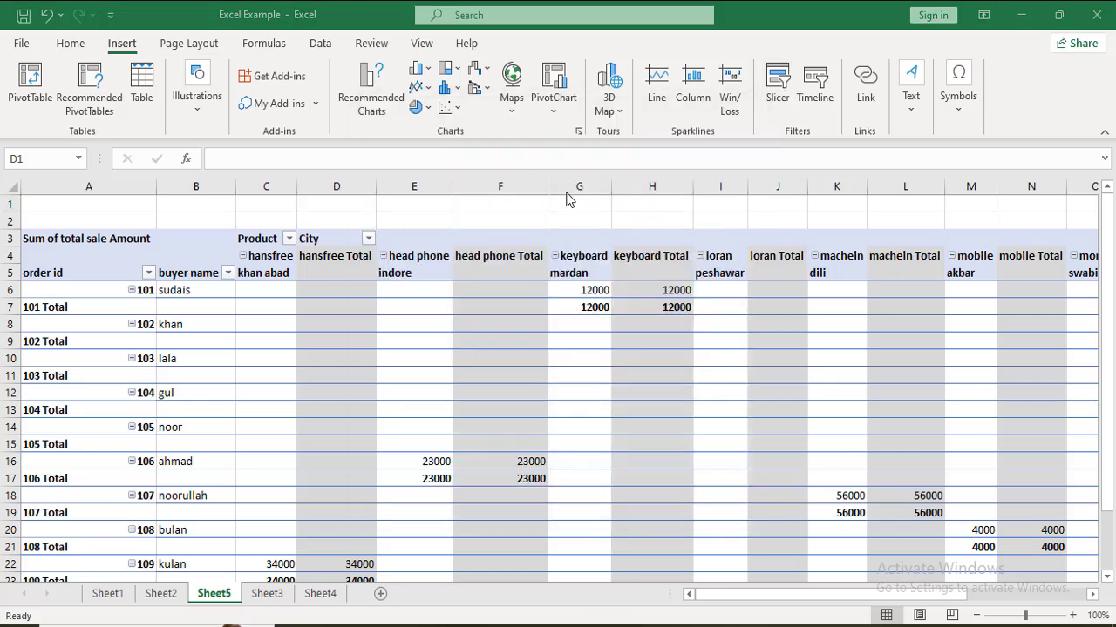
Exclude indore from the pivot table's City field once more.
left_click(367, 239)
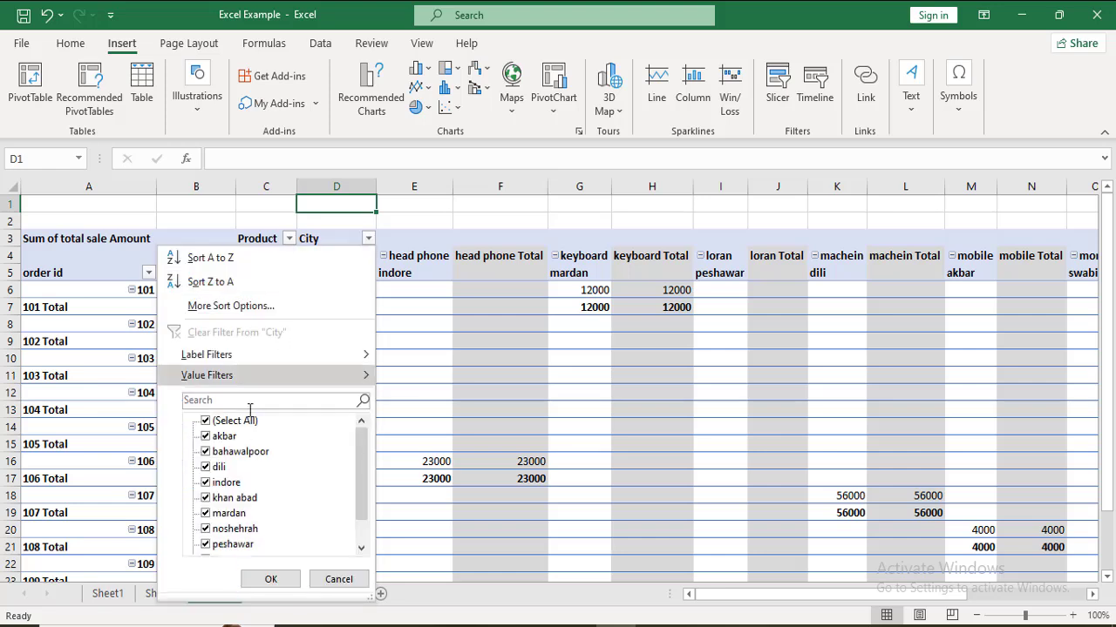
left_click(206, 483)
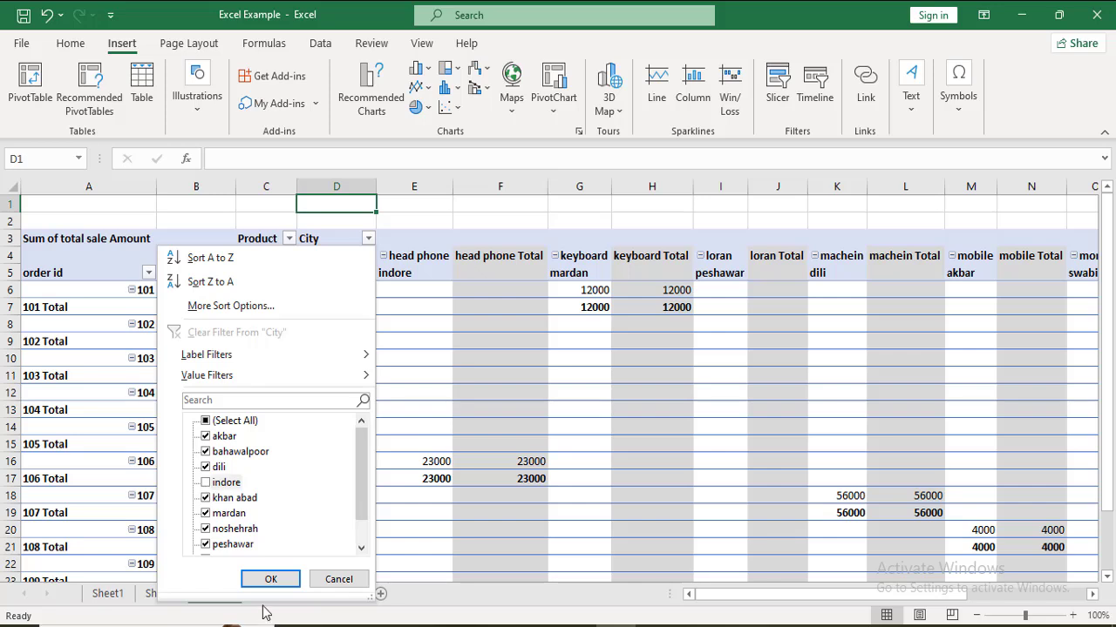
left_click(264, 578)
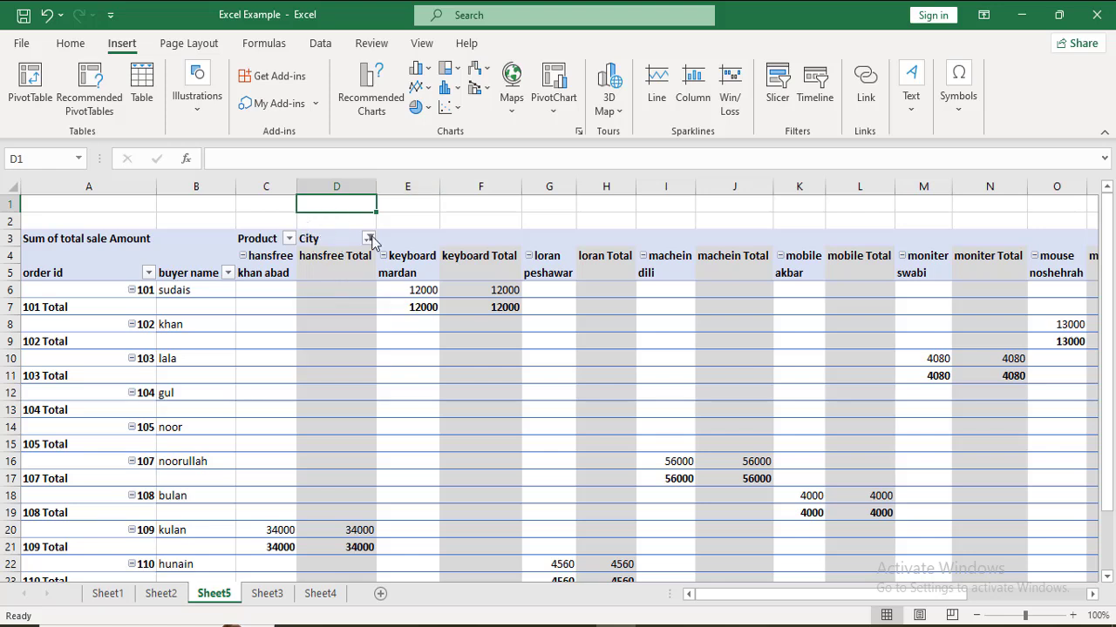
Change the City filter to include indore and exclude mardan.
left_click(369, 238)
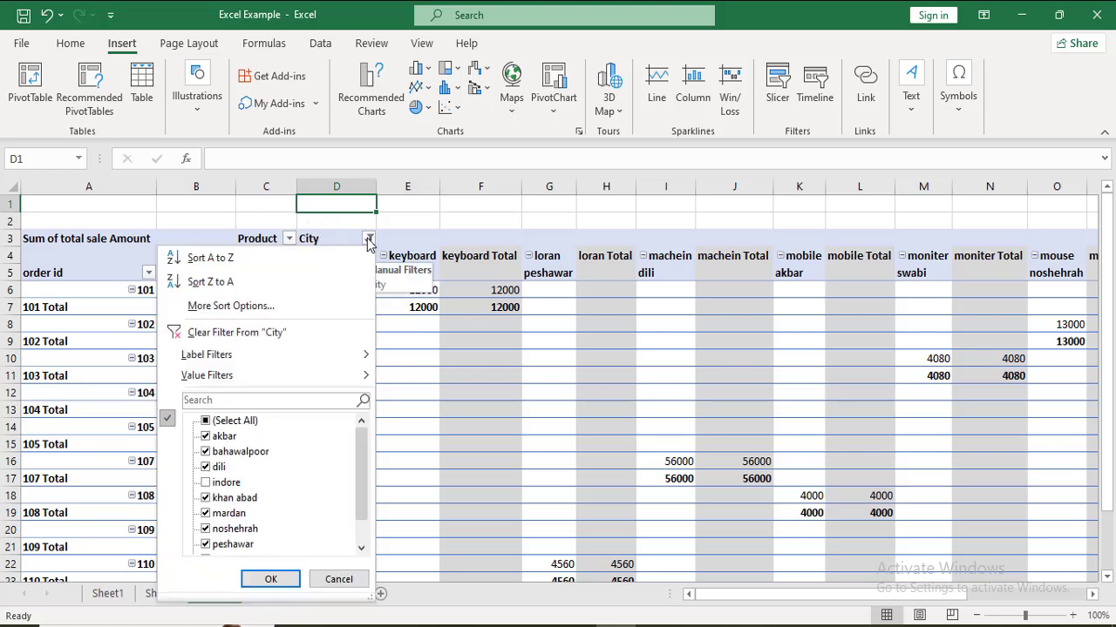
left_click(206, 483)
left_click(205, 514)
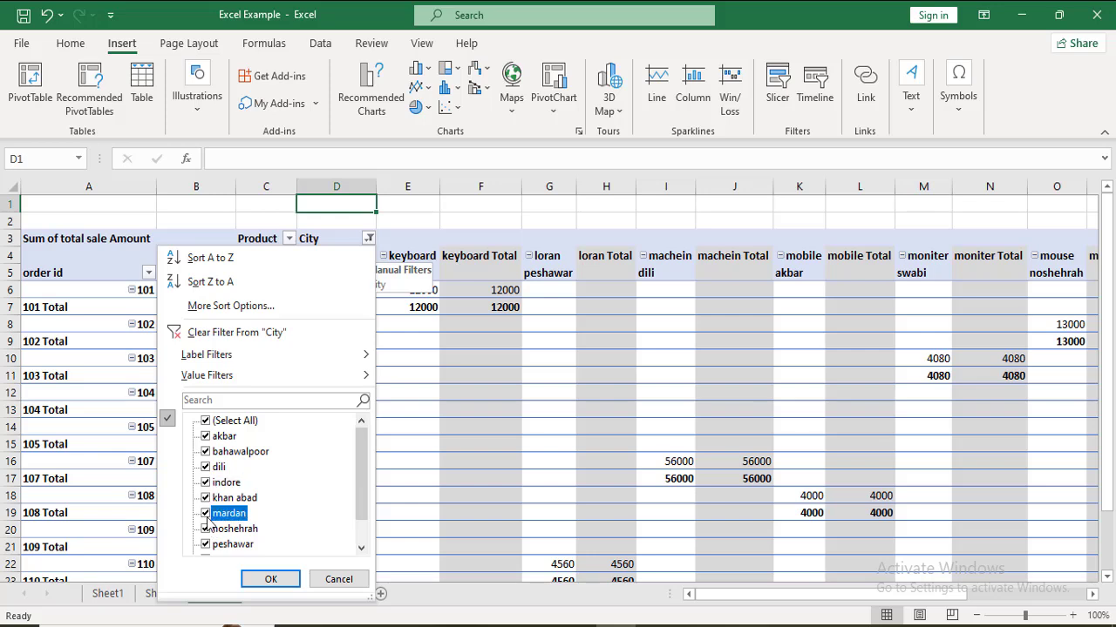
left_click(269, 579)
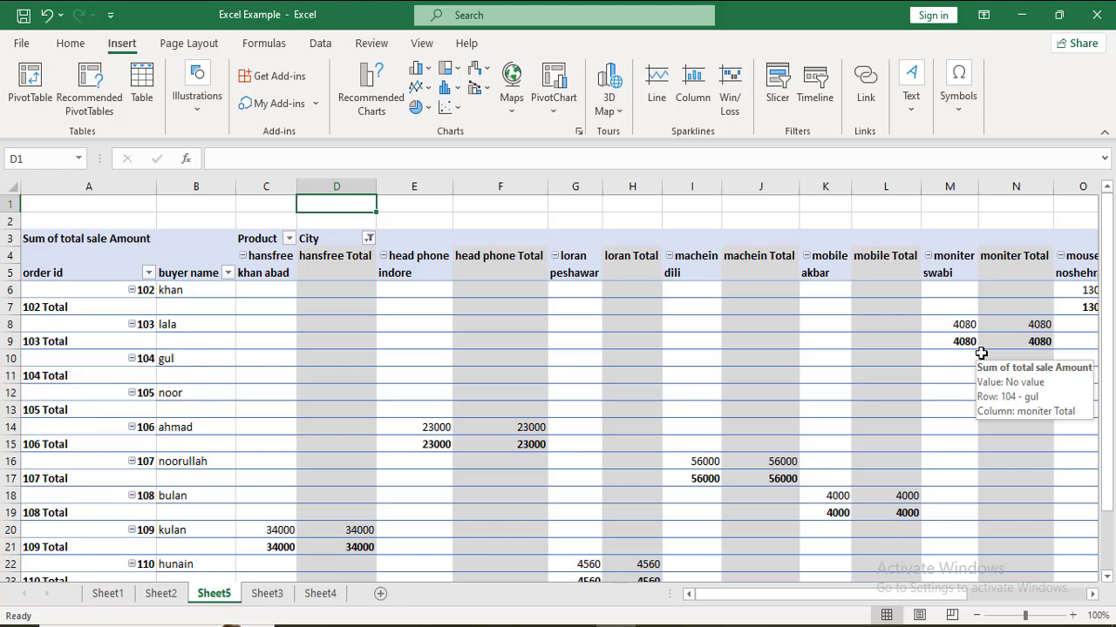
Restore mardan in the City filter so that all cities are included.
left_click(369, 239)
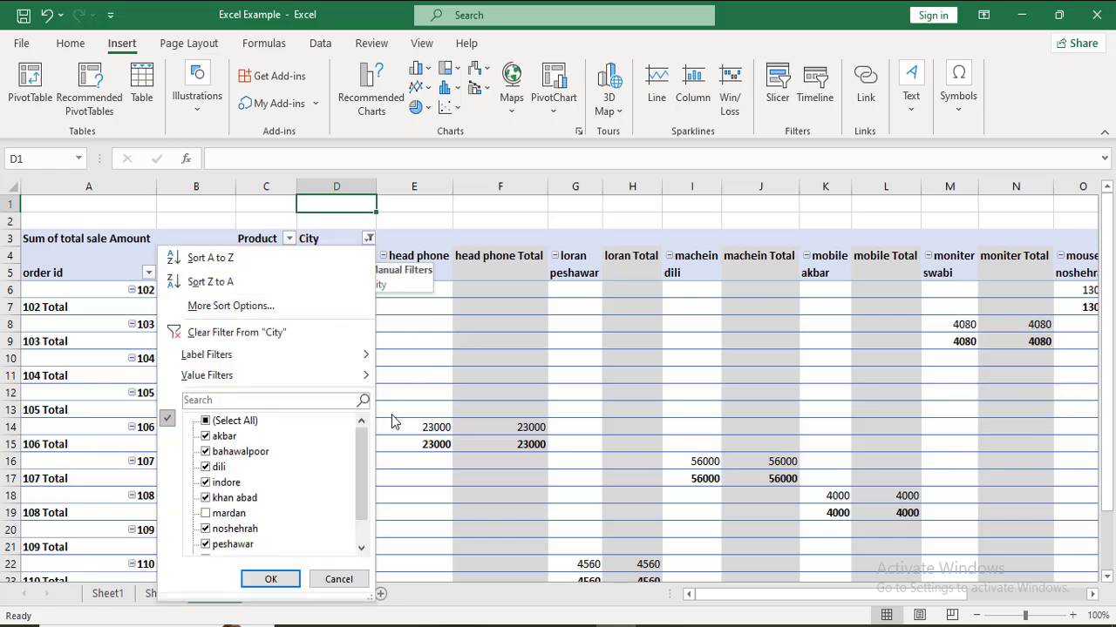
left_click(205, 514)
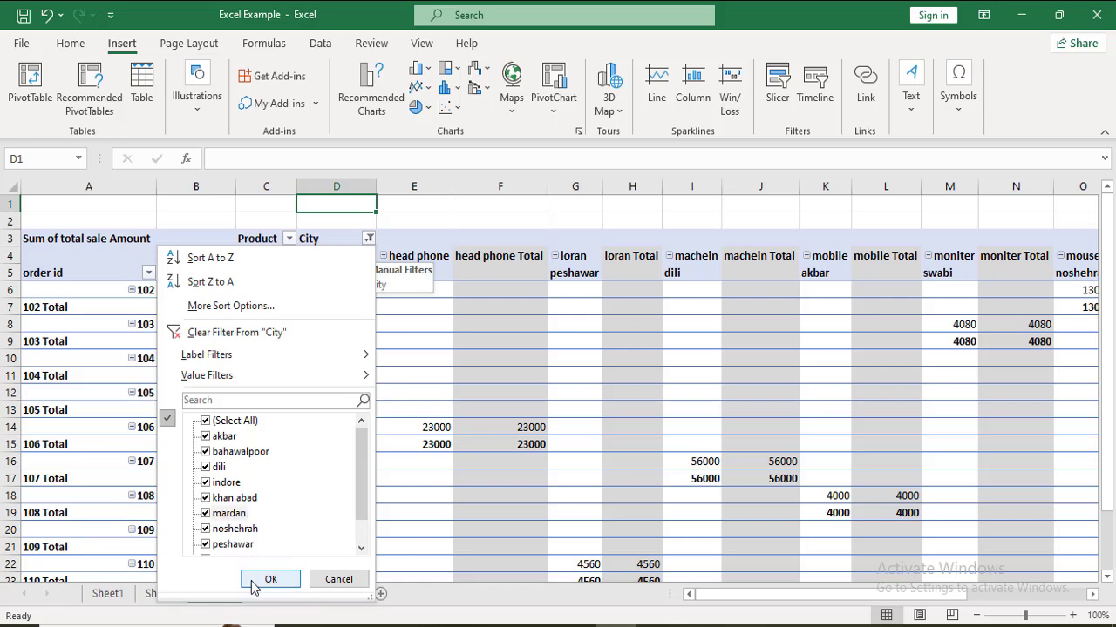
left_click(252, 583)
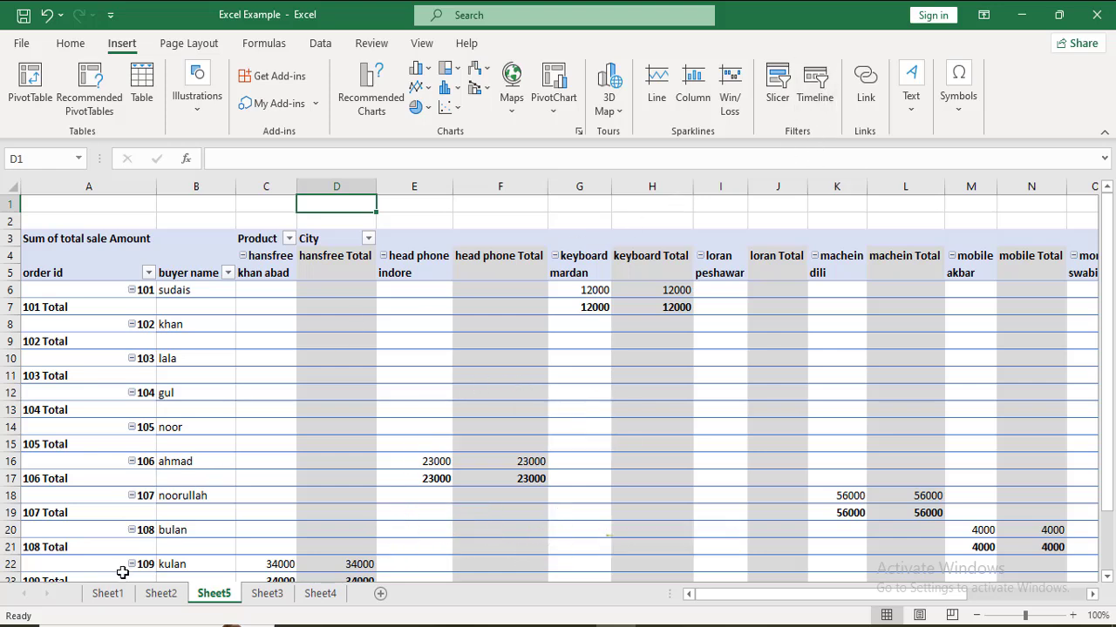
Open Sheet2 and review its calling report of dates and numbers of calls.
left_click(161, 596)
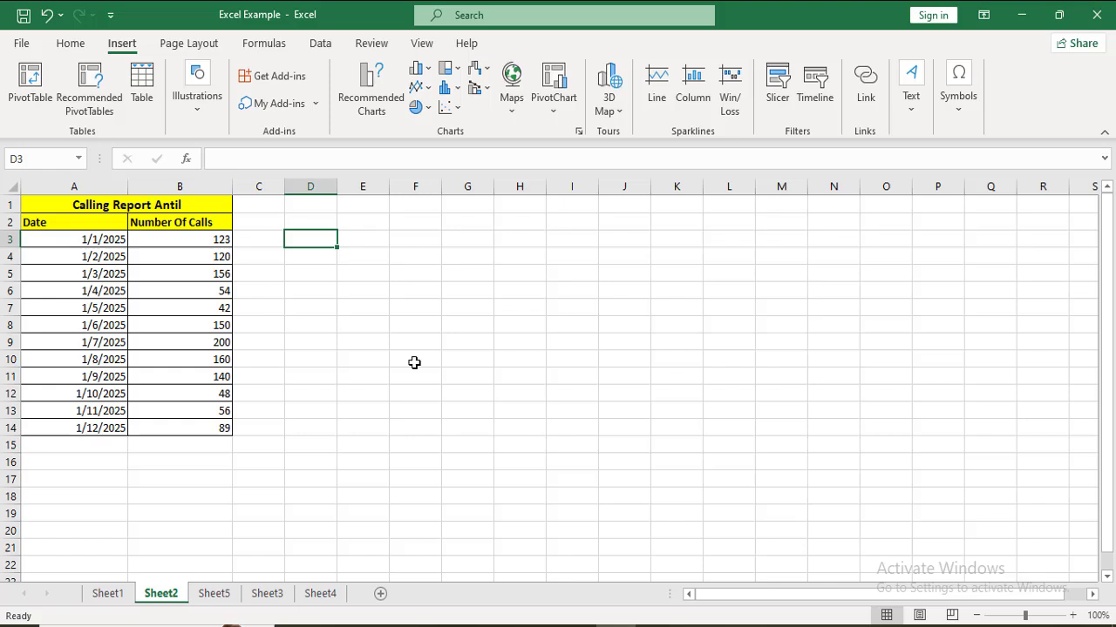
left_click(696, 625)
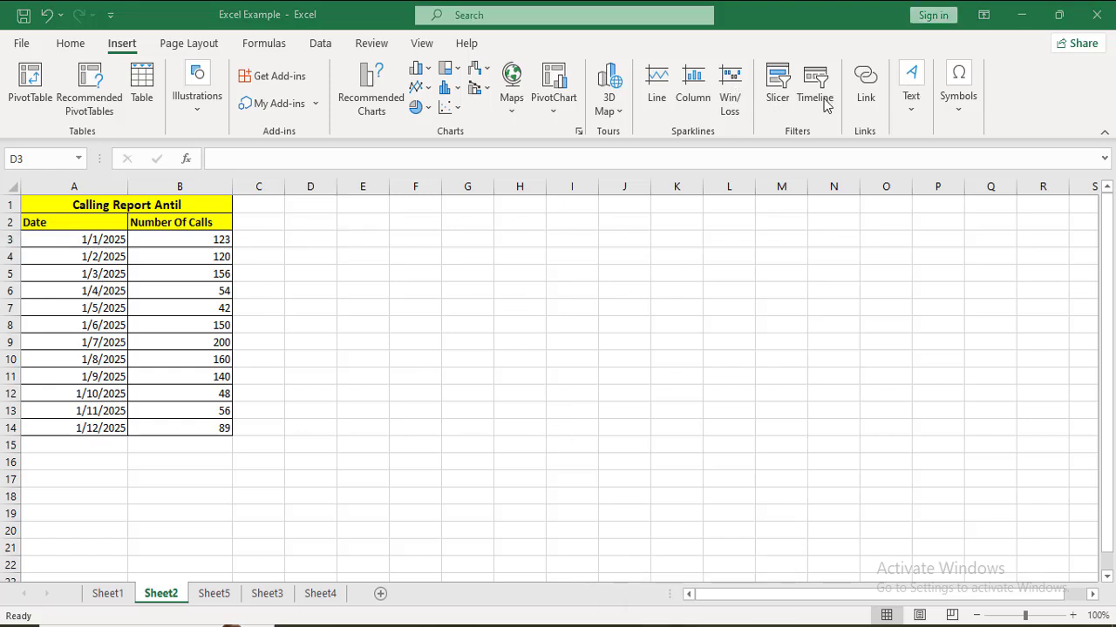
left_click(251, 353)
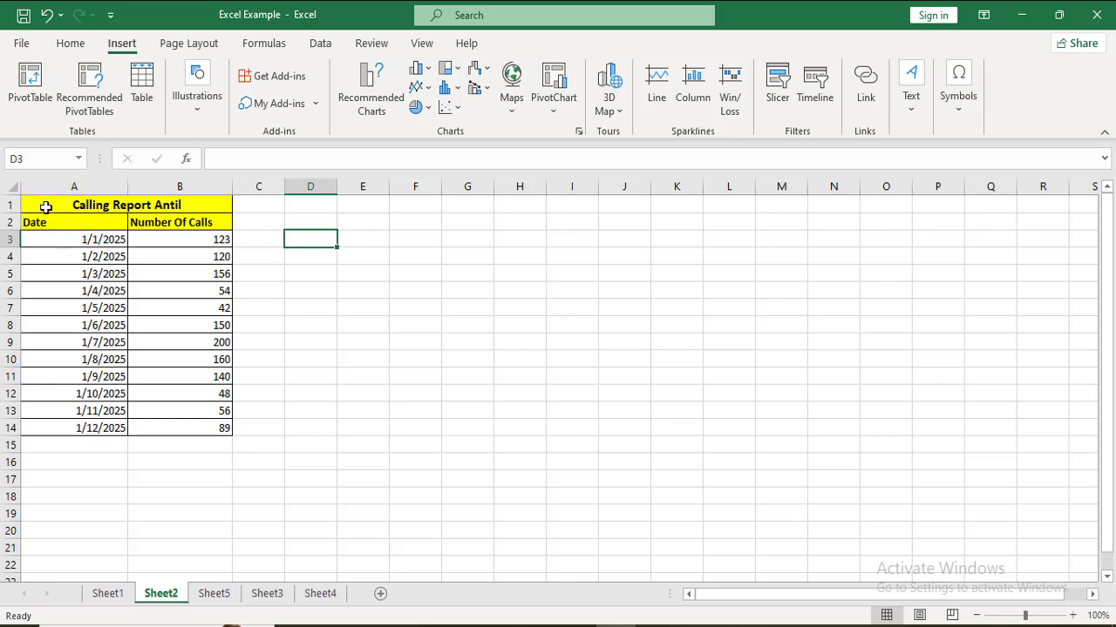
left_click_drag(45, 224, 219, 425)
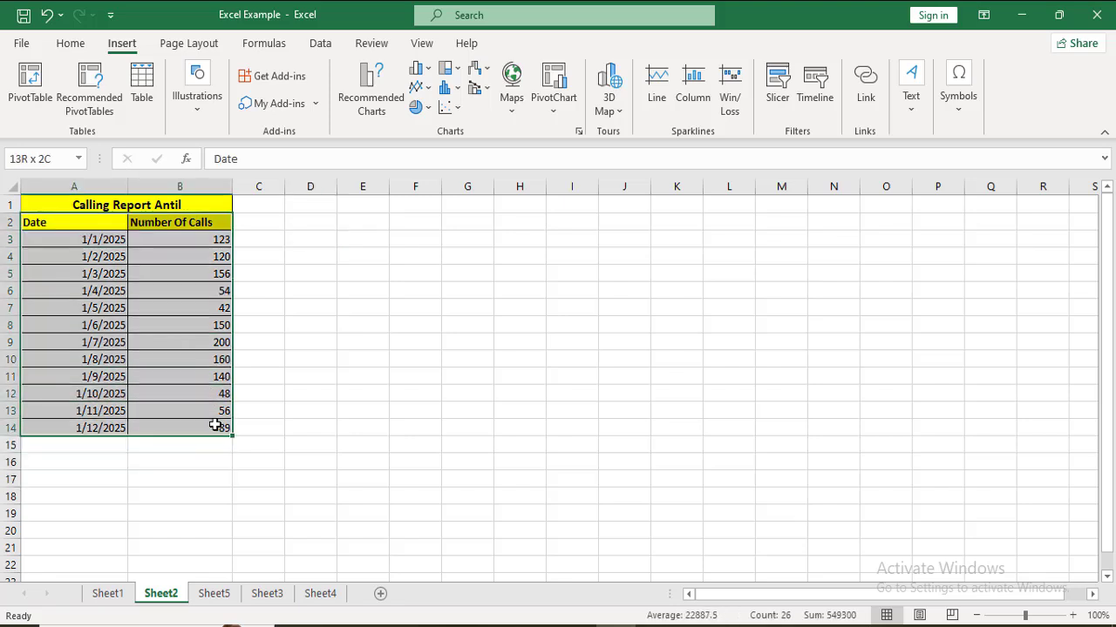
left_click(28, 87)
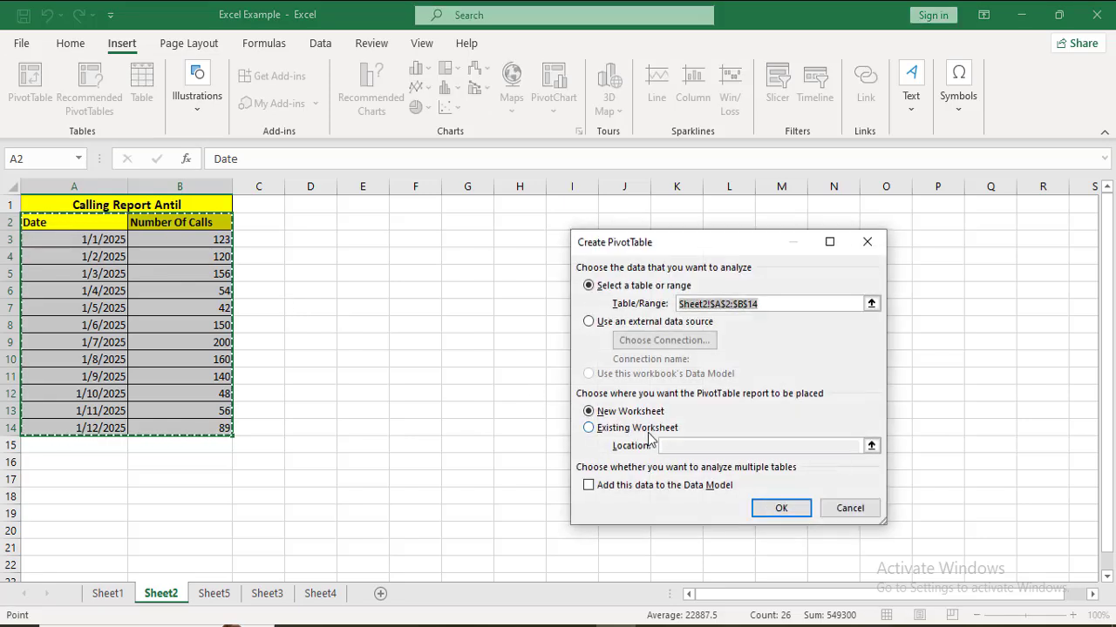
left_click(610, 429)
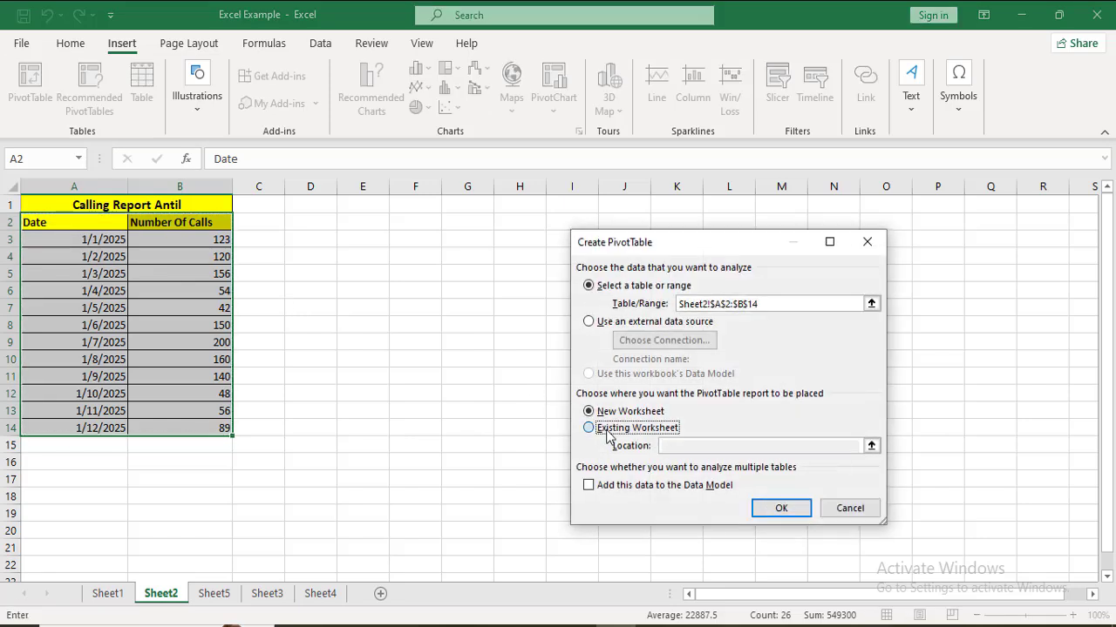
left_click(792, 509)
key("Escape")
key("Escape")
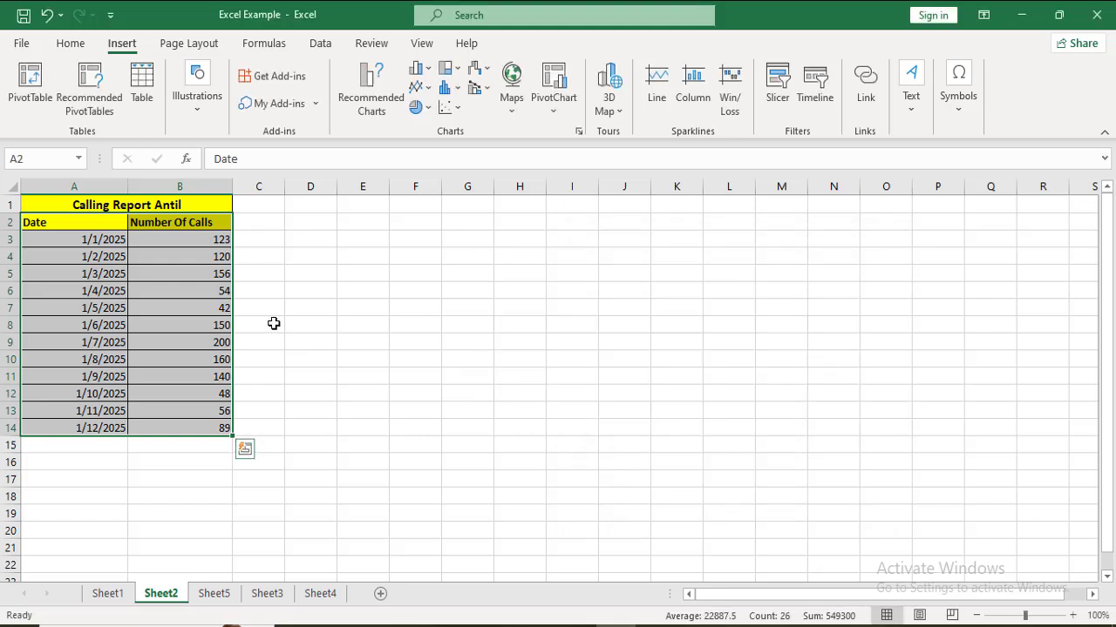
left_click(268, 322)
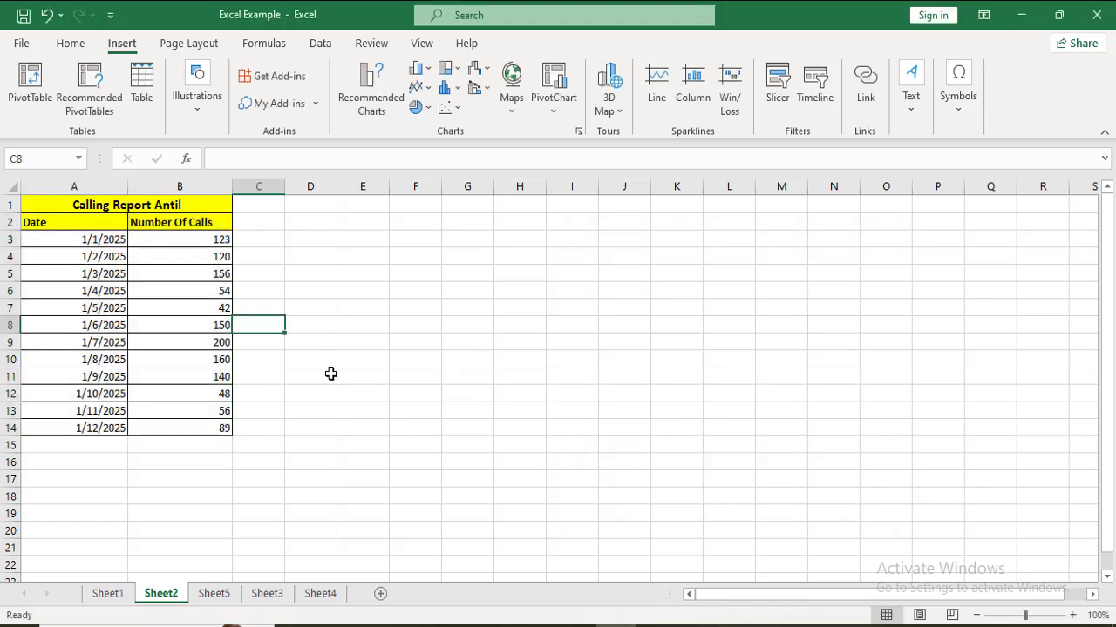
Return to Sheet5 and check the connections and Data Model tables available for a Timeline, closing the dialog without choosing one.
left_click(213, 595)
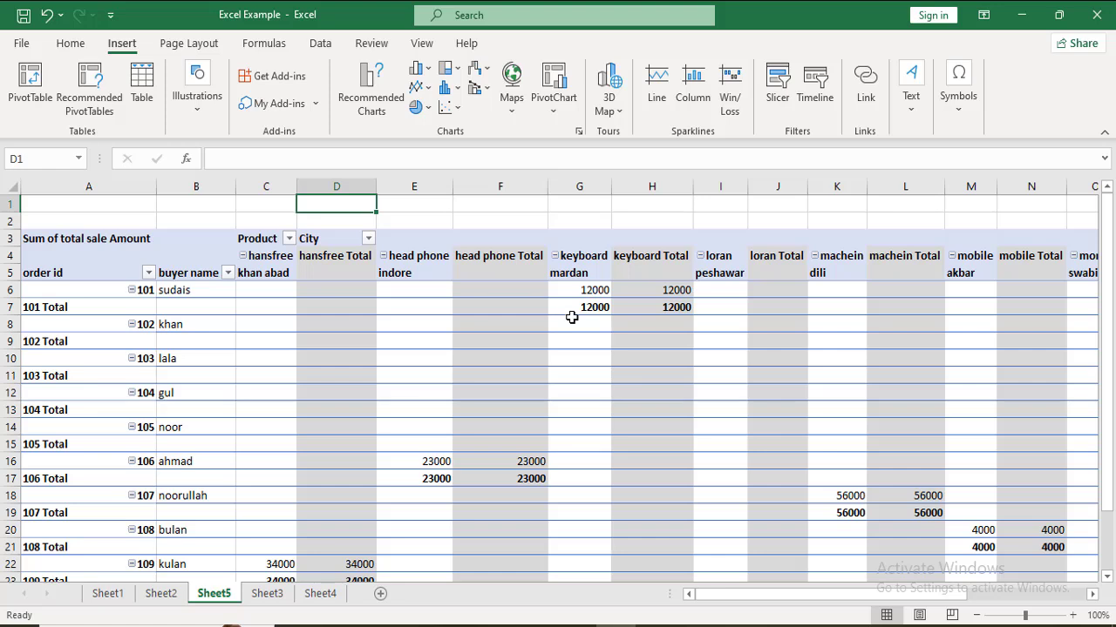
left_click(819, 103)
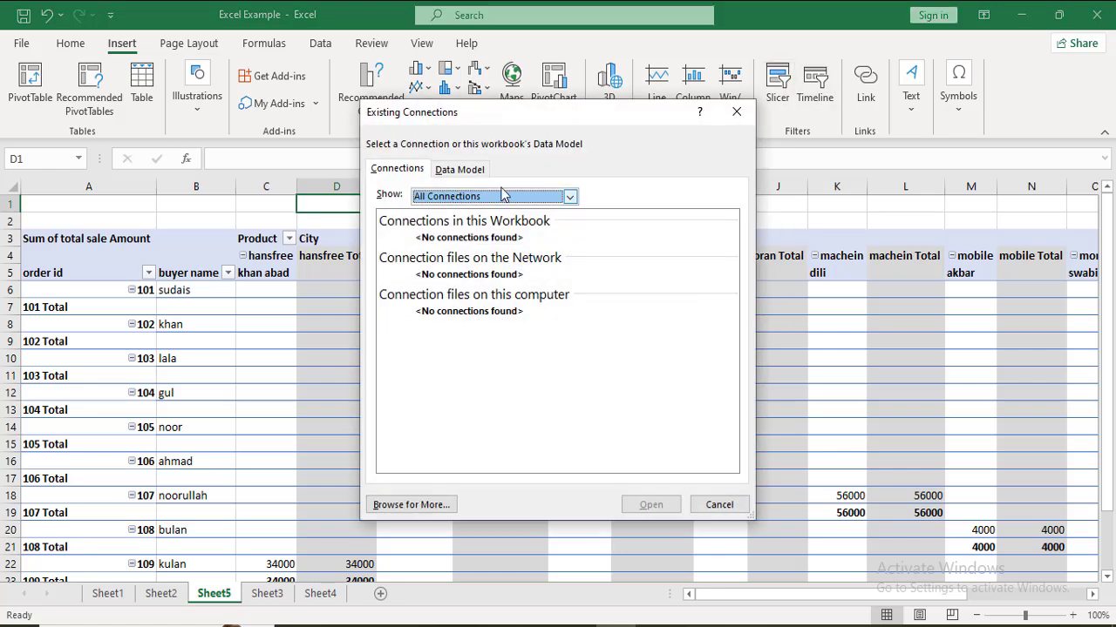
left_click(460, 170)
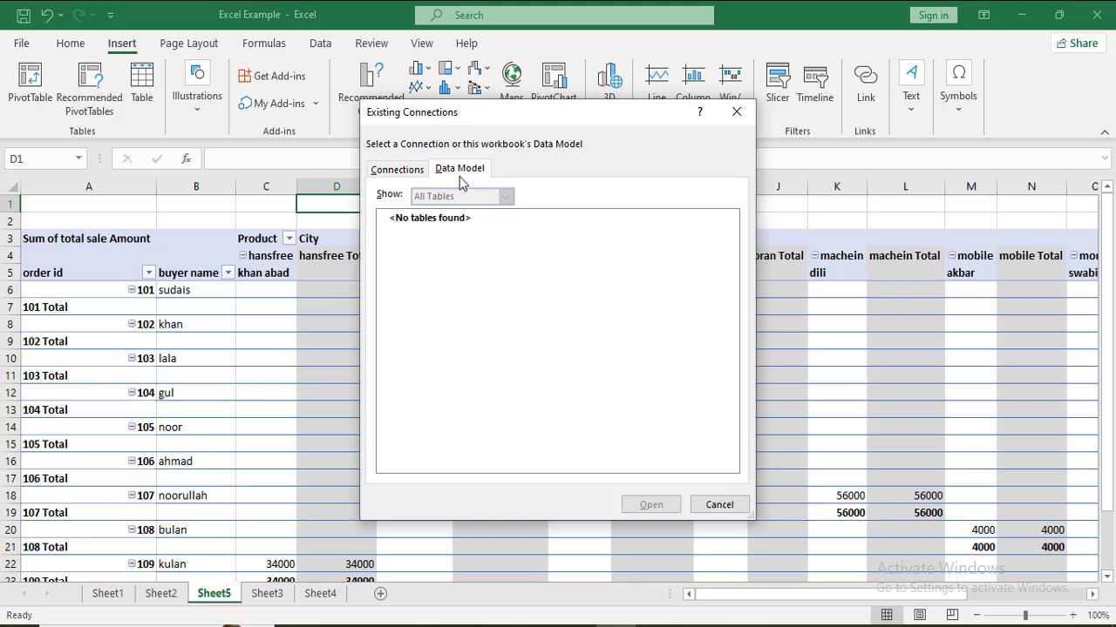
left_click(718, 505)
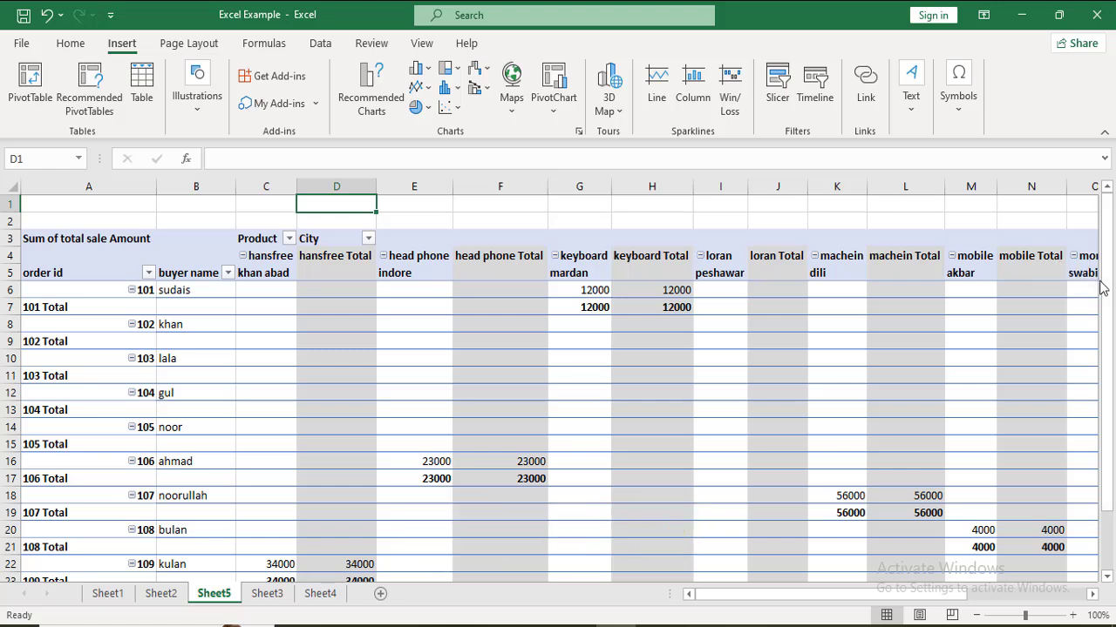
left_click_drag(1102, 288, 1101, 316)
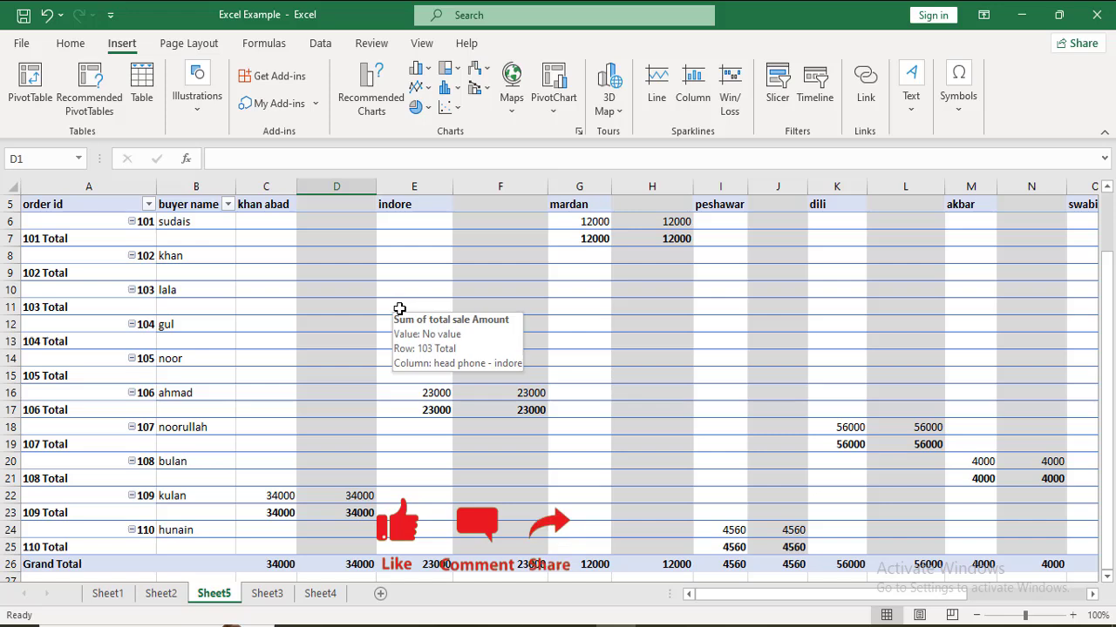
left_click(532, 286)
left_click(519, 243)
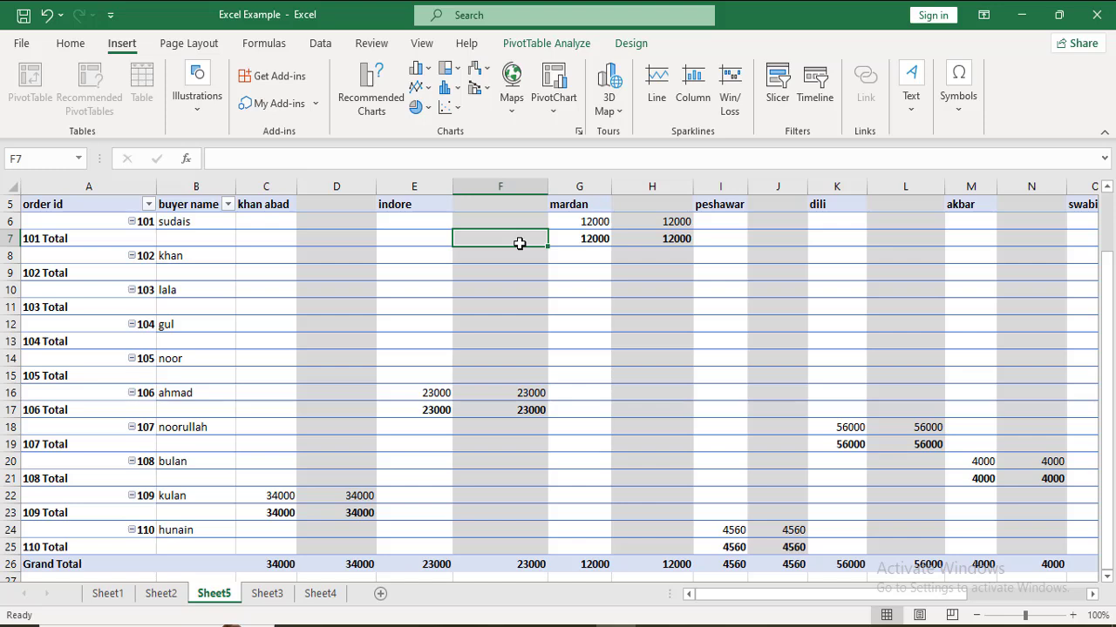
left_click(154, 321)
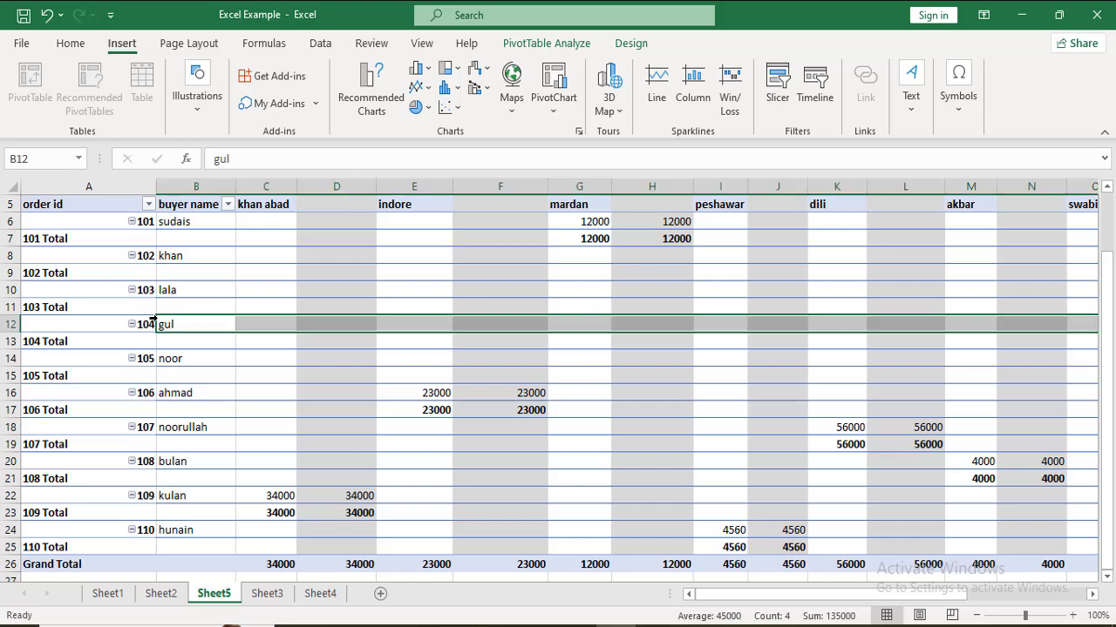
left_click(564, 288)
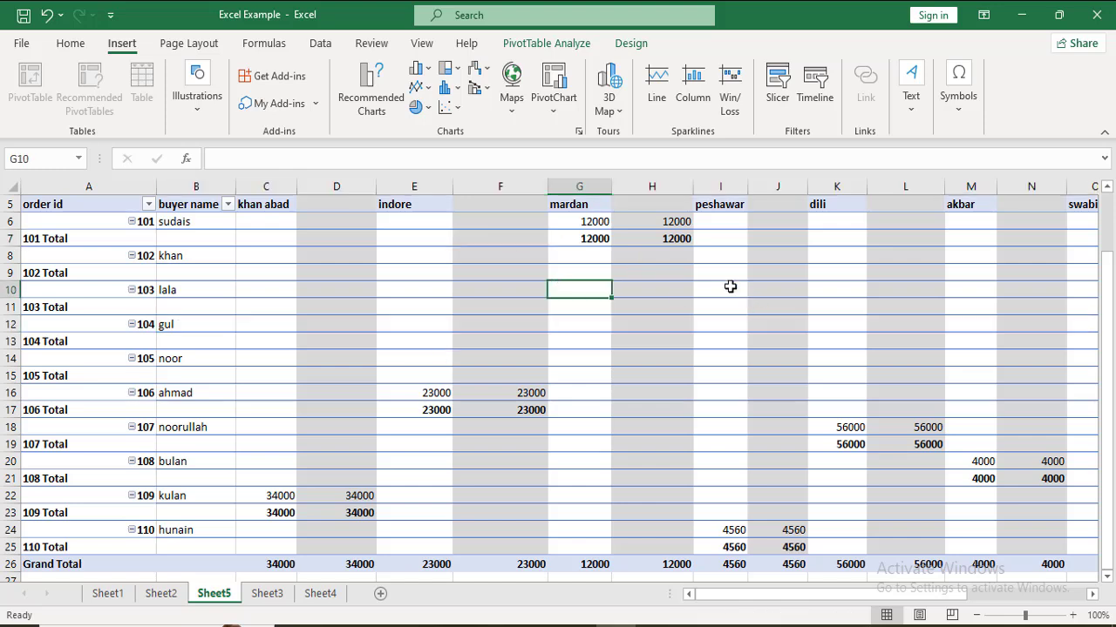
left_click(668, 225)
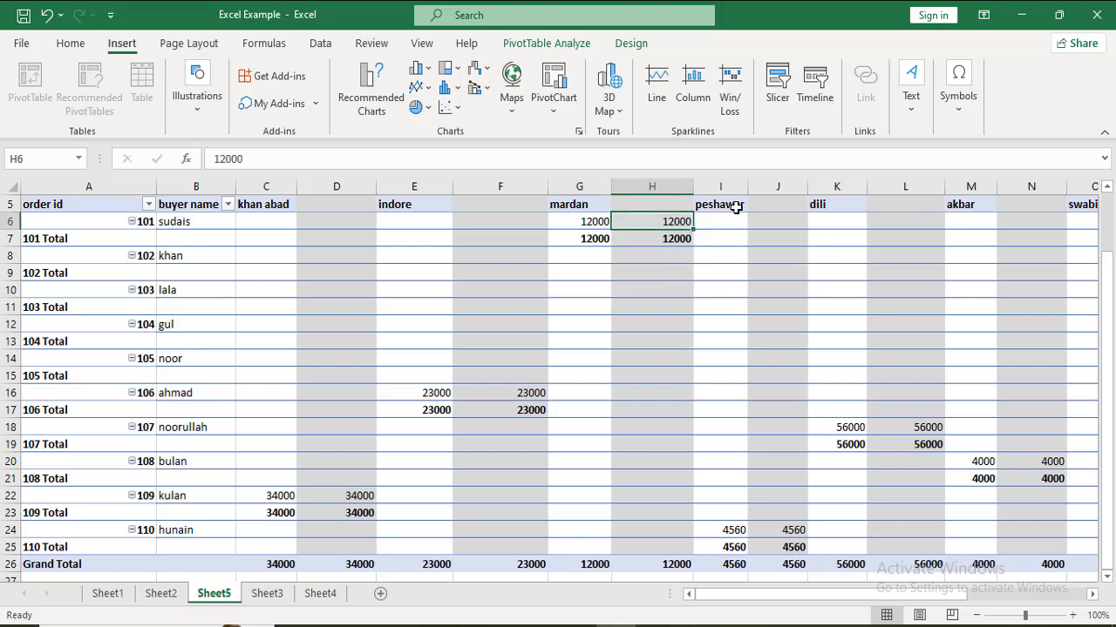
left_click(736, 206)
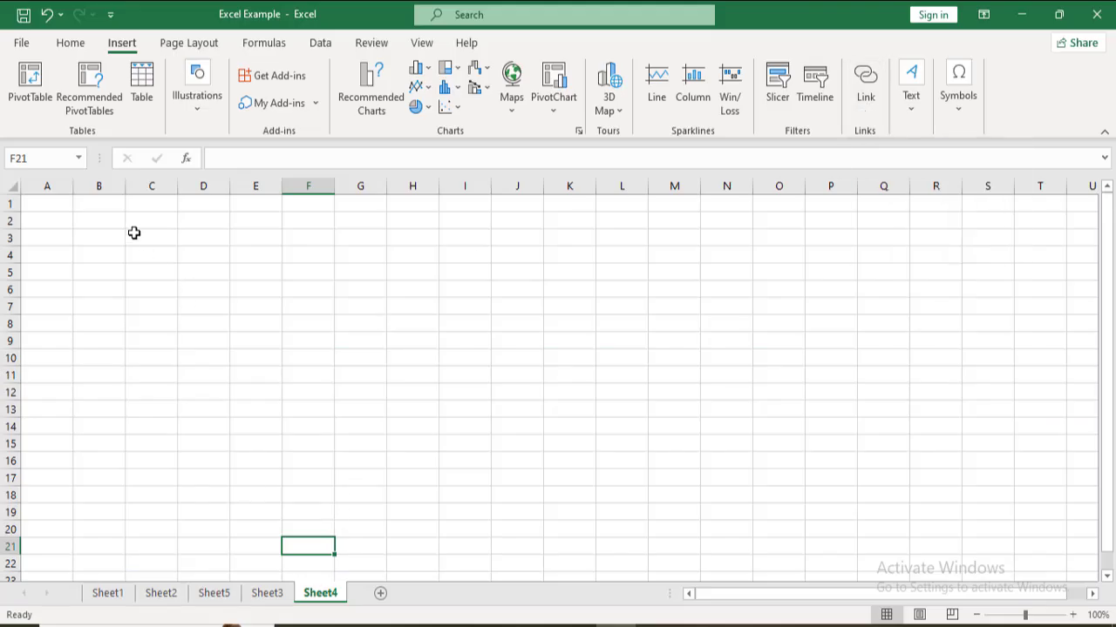
Fill the cell range B2:M15 on Sheet4 with red.
left_click_drag(95, 216, 653, 445)
left_click(70, 42)
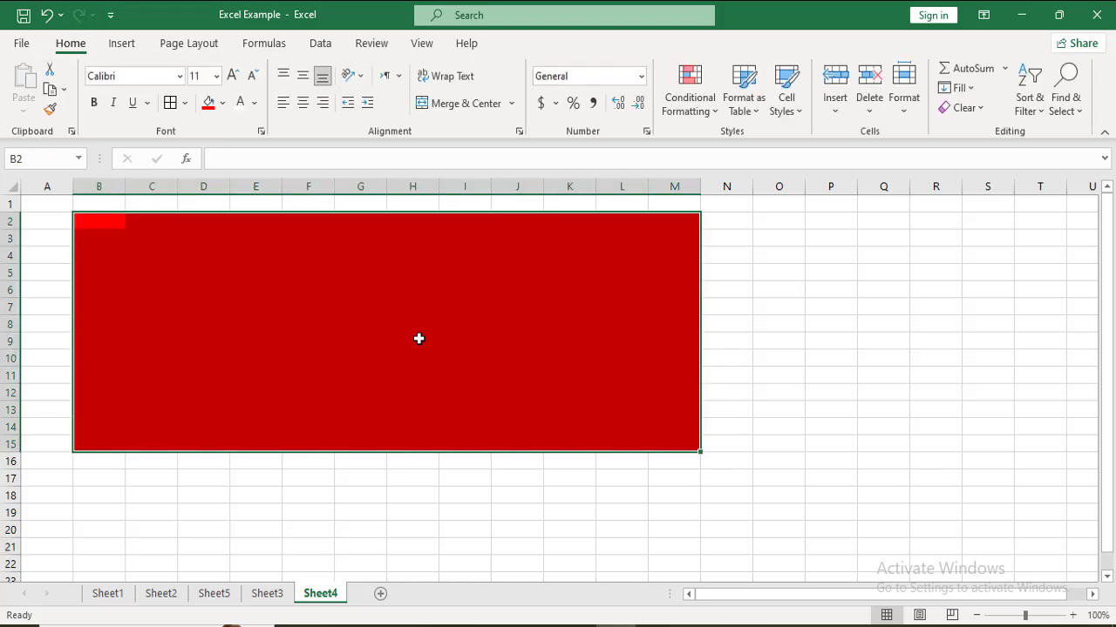
left_click(819, 342)
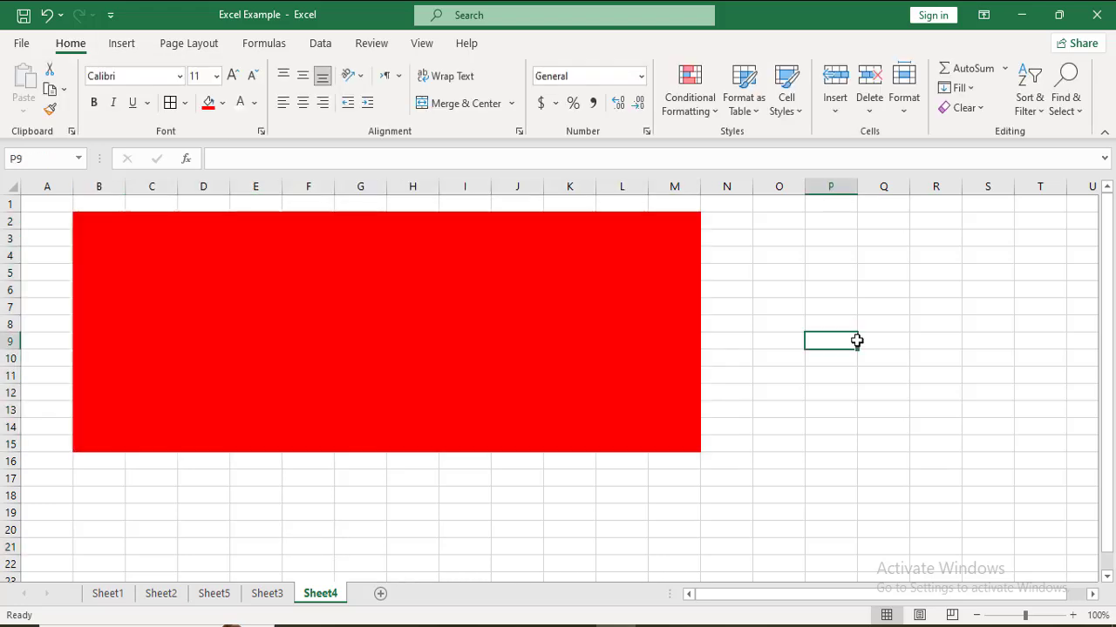
Insert a hyperlink to the existing file Excel Example in cell C8 of Sheet2, and follow the link to test it.
left_click(160, 593)
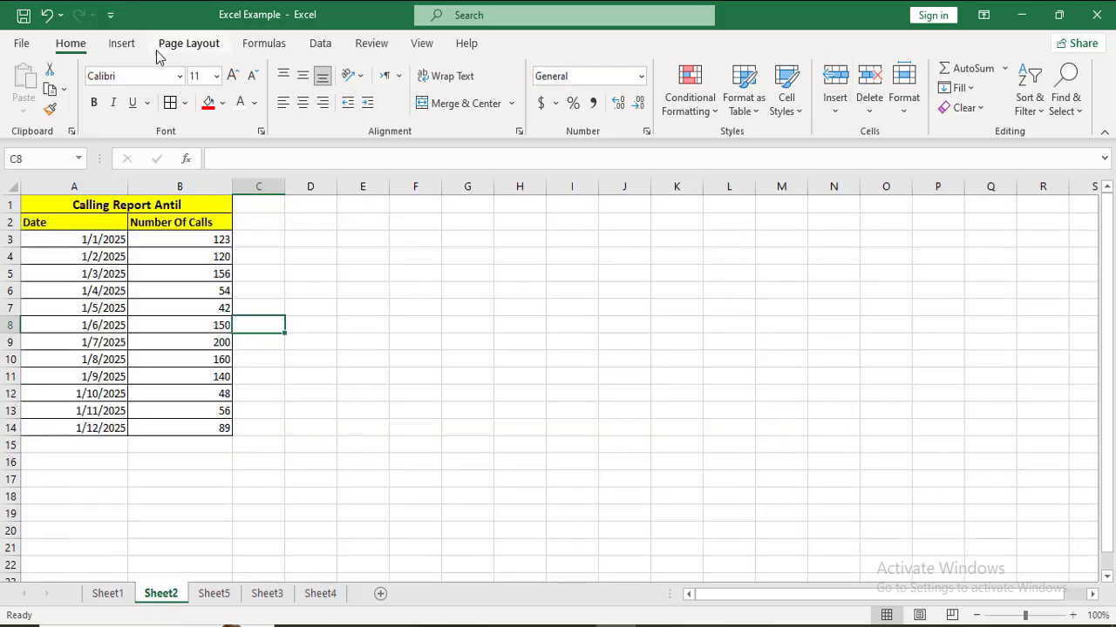
left_click(121, 44)
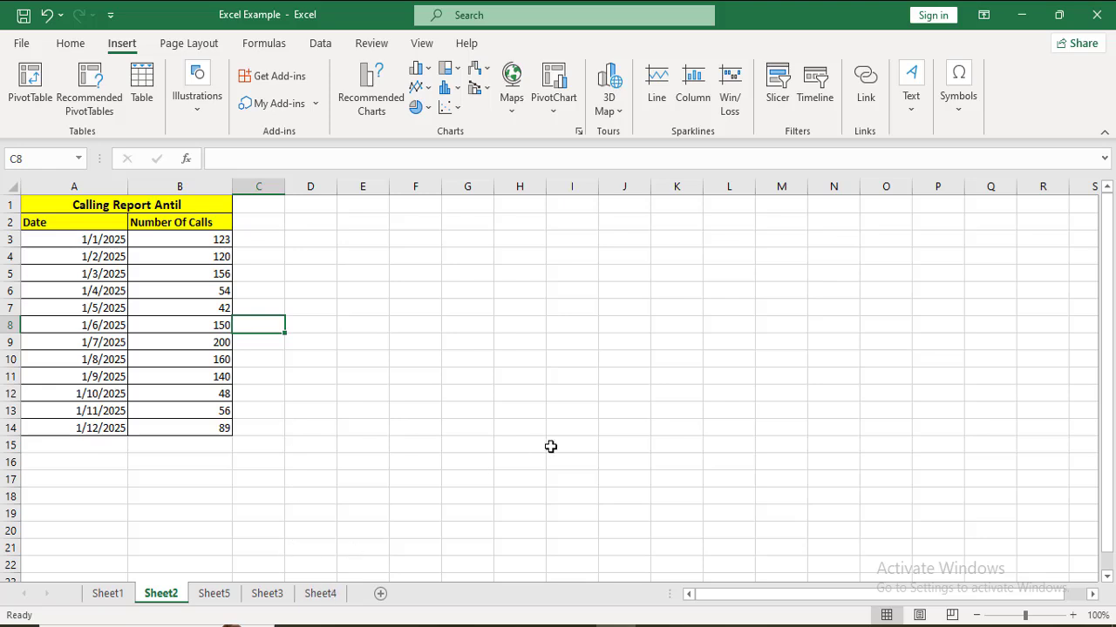
left_click(872, 91)
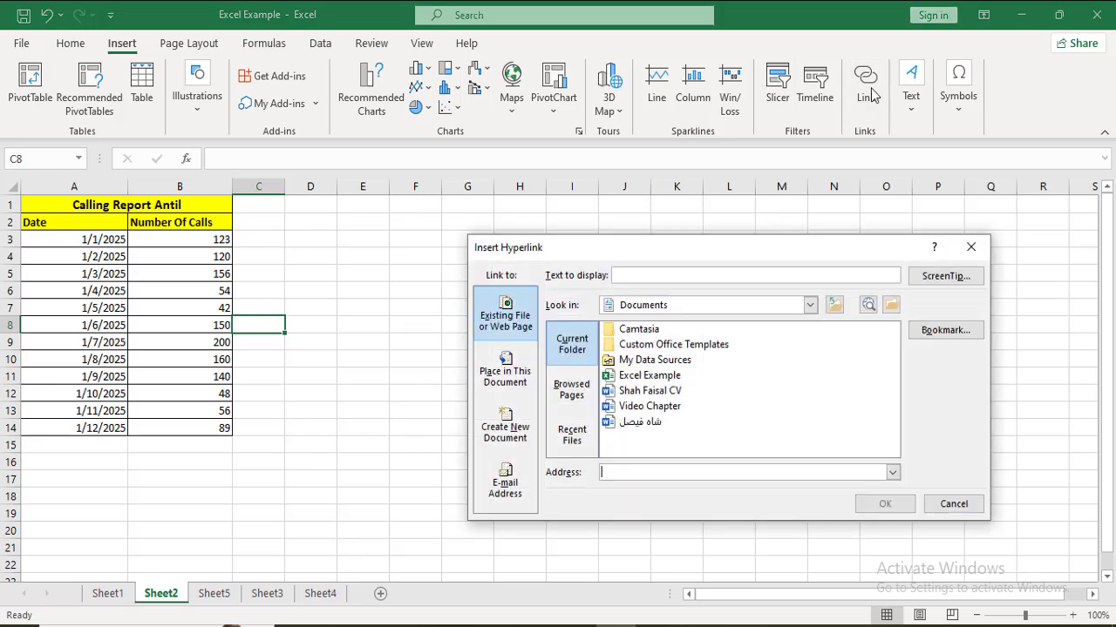
left_click(633, 379)
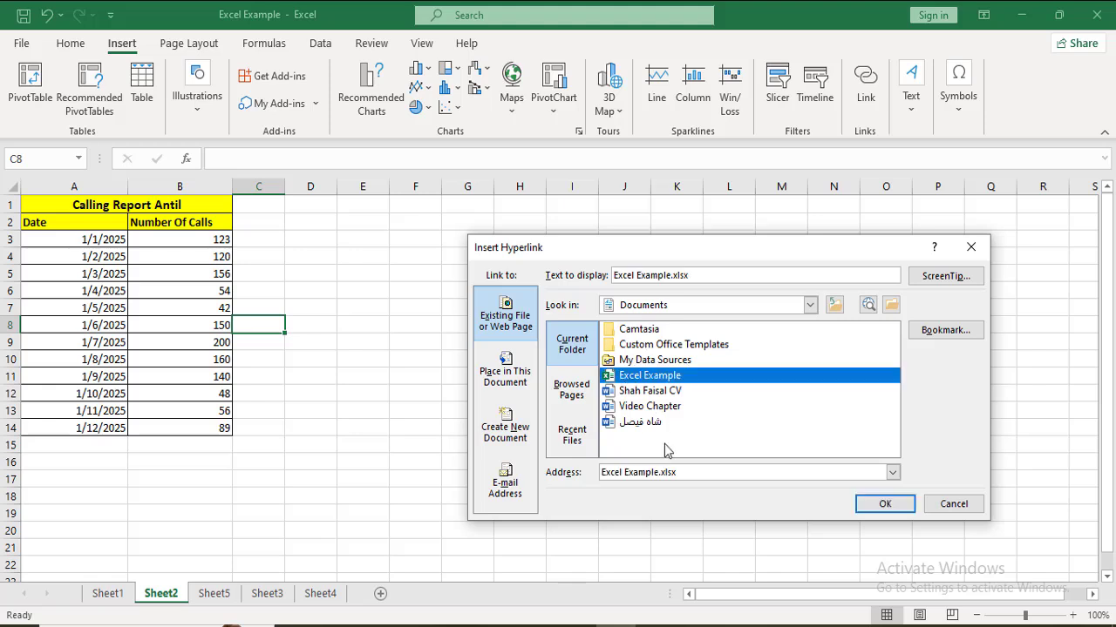
left_click(882, 505)
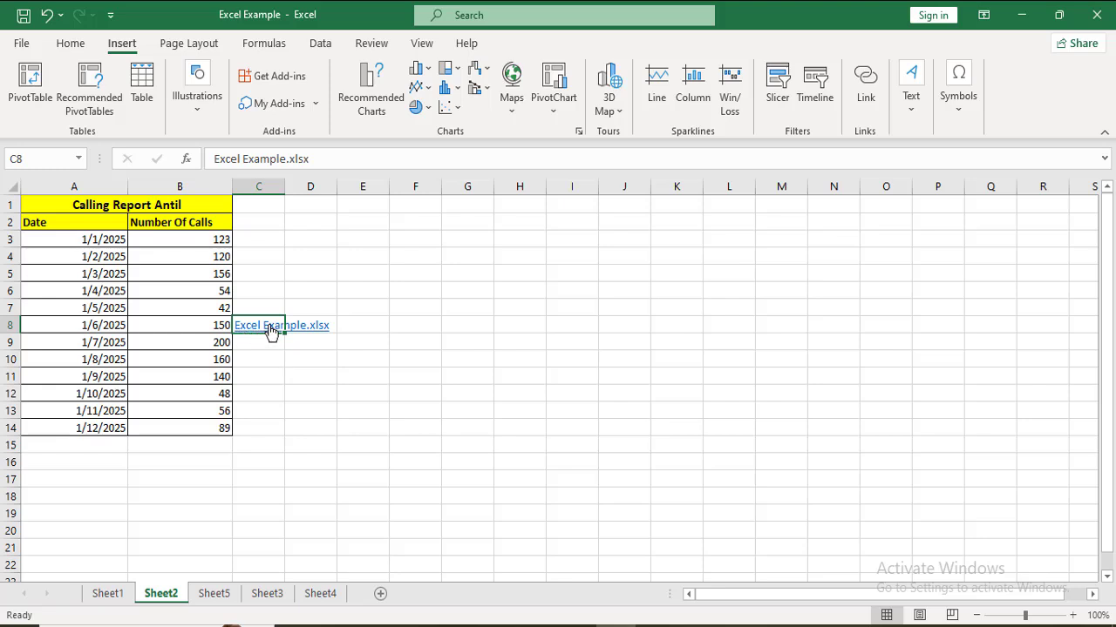
left_click(272, 328)
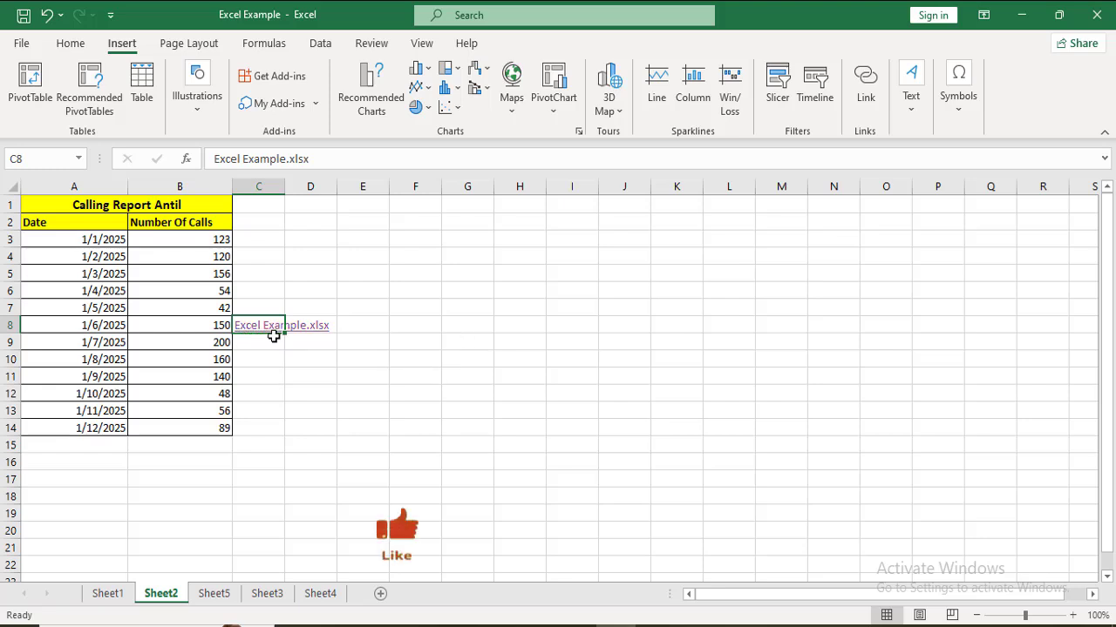